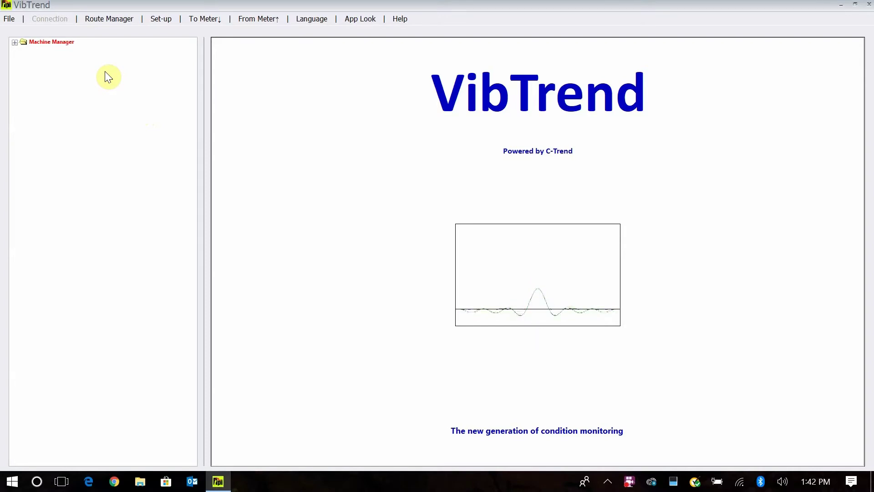
- Expand Machine Manager and review the latest machine status of Pump #1, Pump #2 and Pump #3
click(14, 42)
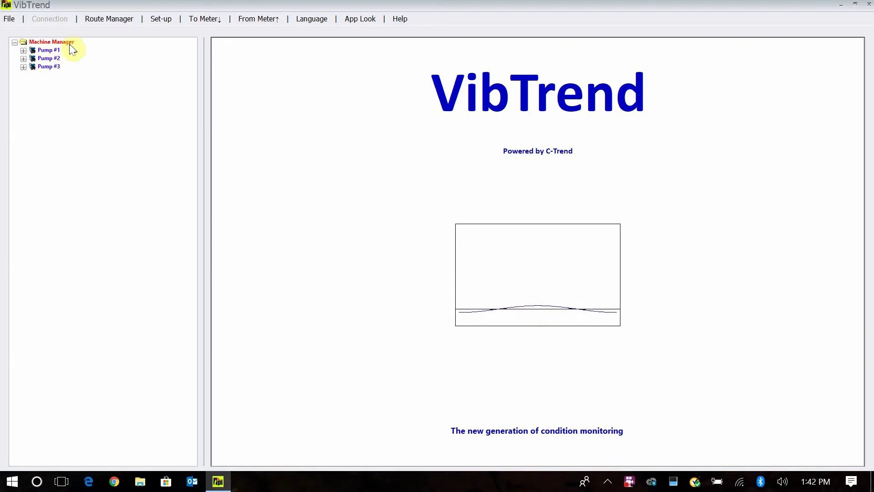
click(48, 51)
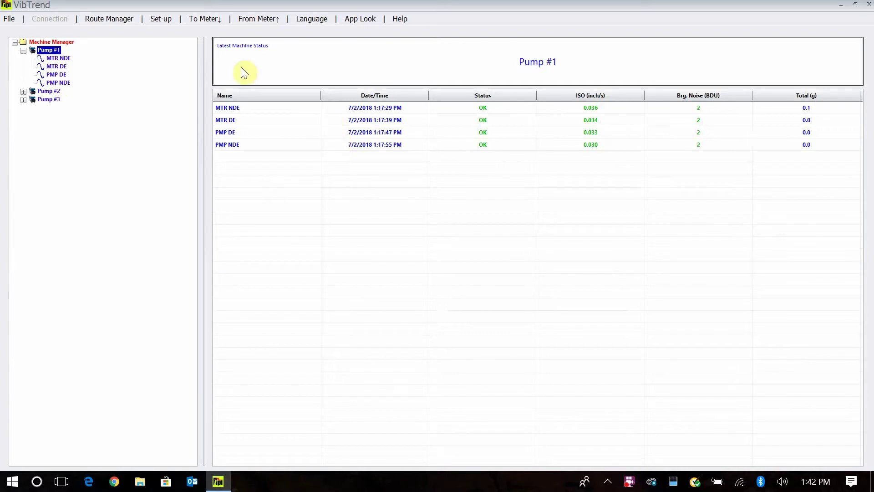
double_click(52, 92)
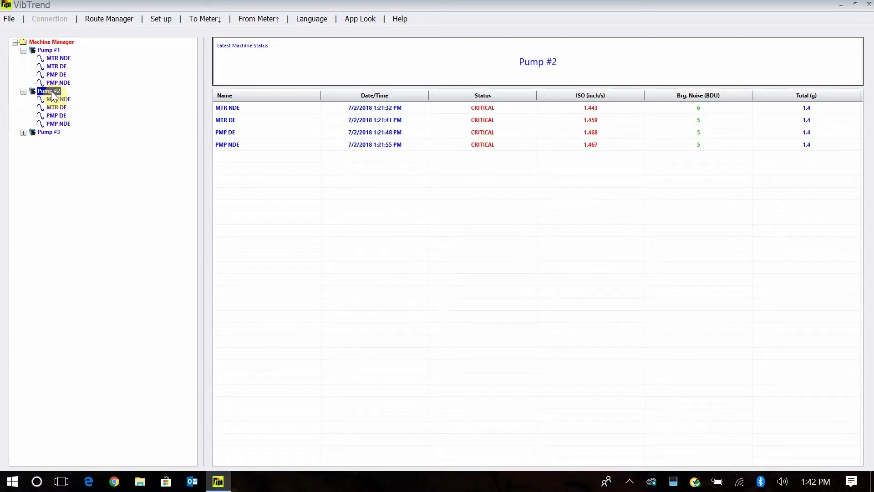
double_click(51, 131)
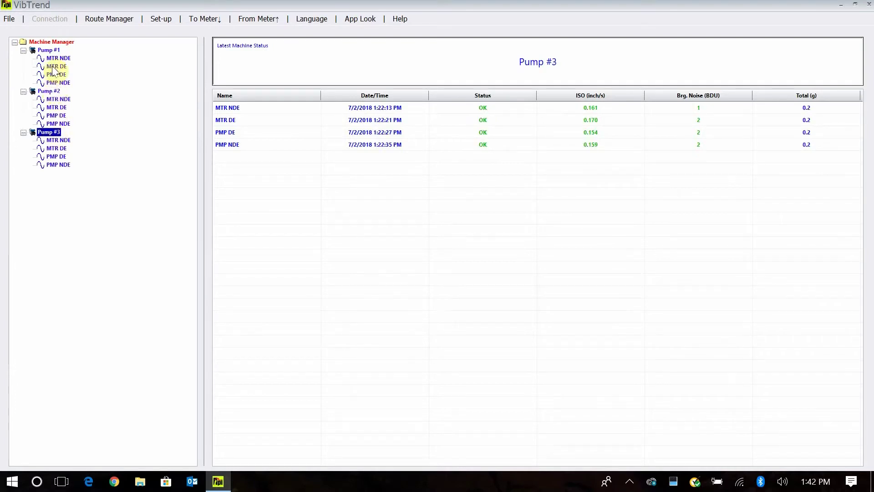
double_click(46, 48)
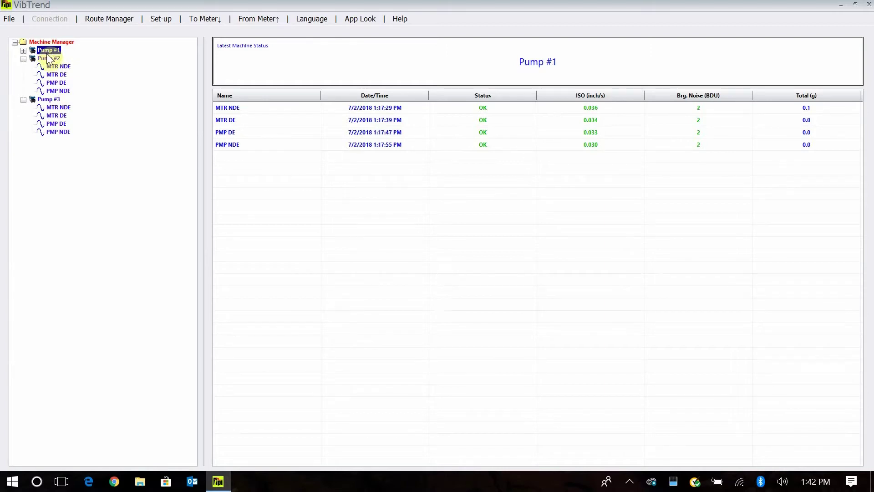
double_click(48, 57)
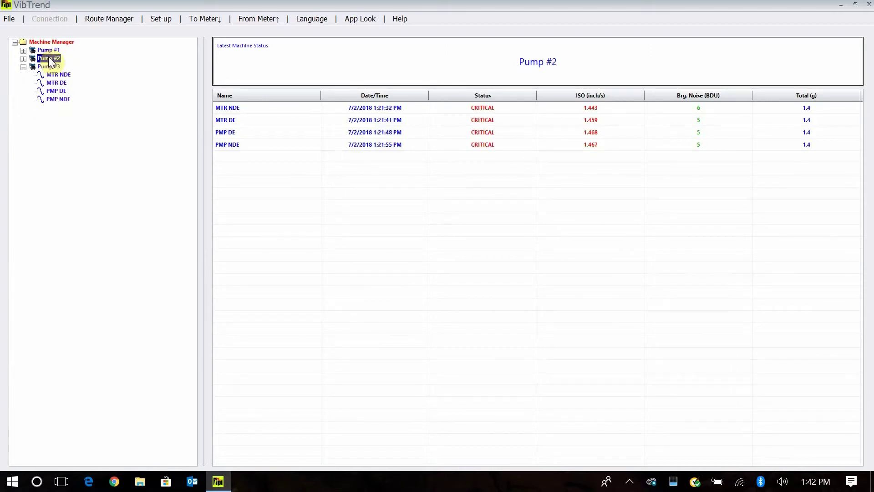
- View the ISO trend and spectrum for Pump #2's MTR NDE point, and collapse the Pump #2 and Pump #3 branches
double_click(587, 108)
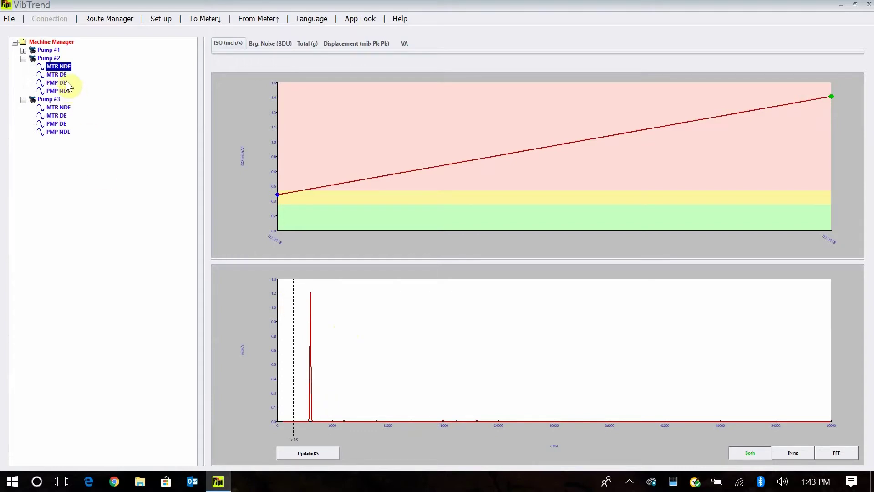
click(23, 58)
click(23, 66)
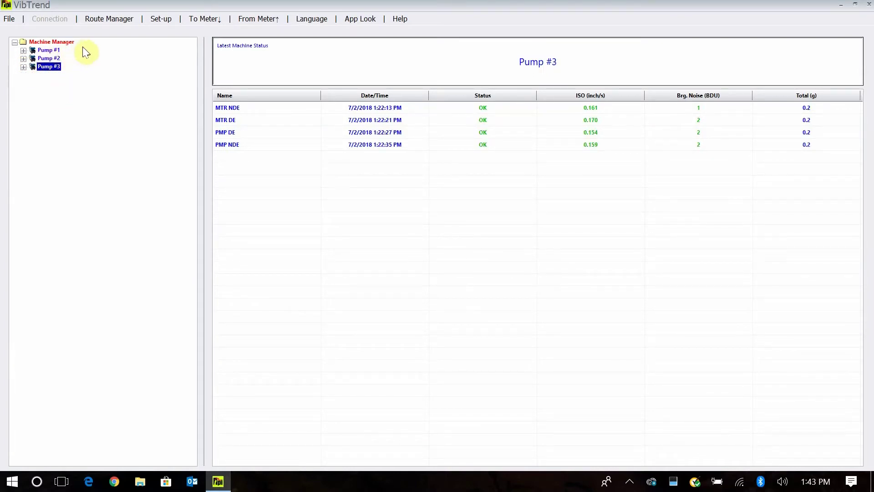
- Review the VA band descriptions for 1x, 2x and 3x run speed and accept them as they are
click(159, 21)
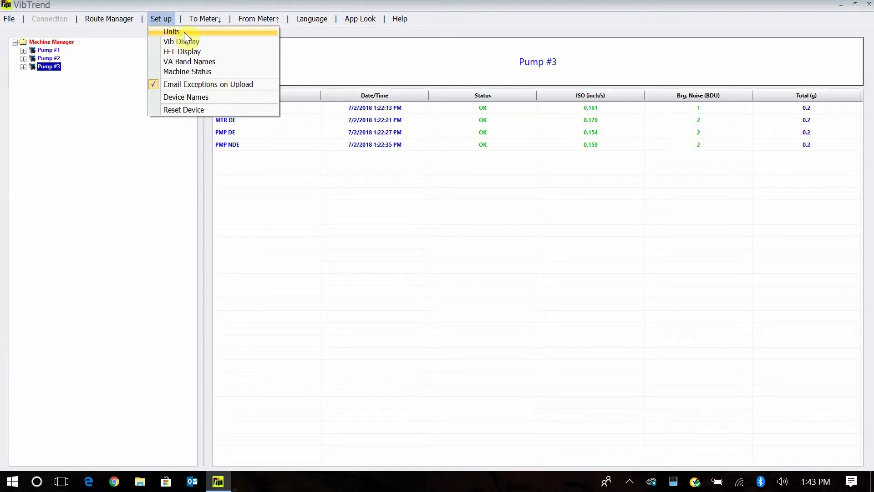
click(197, 64)
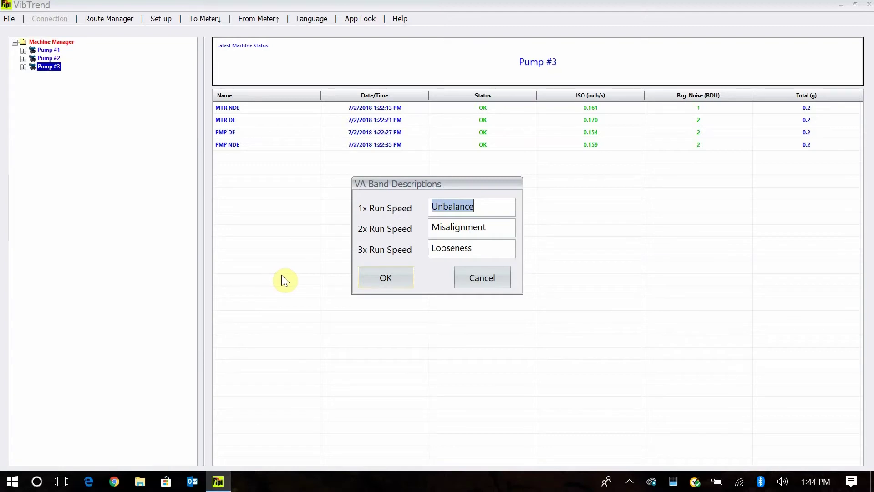
click(382, 279)
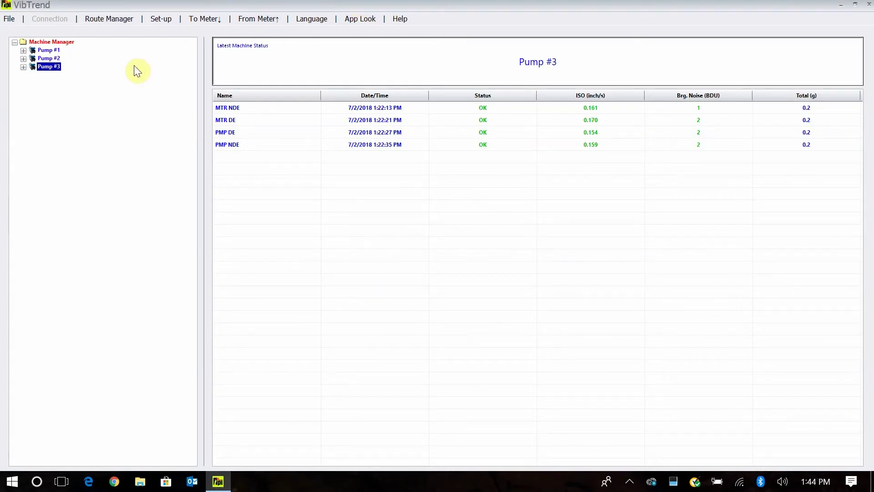
- Open the ISO trend of Pump #1's MTR NDE point and select its highest reading to load that spectrum
double_click(49, 51)
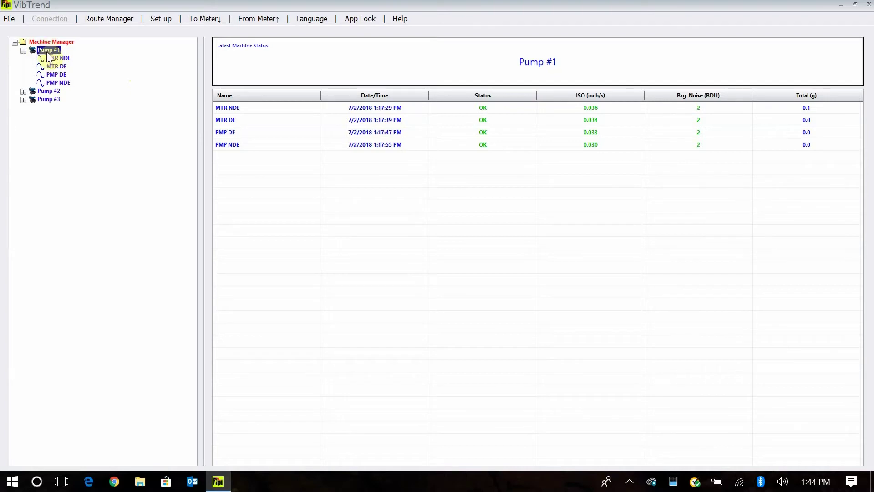
click(56, 67)
click(59, 57)
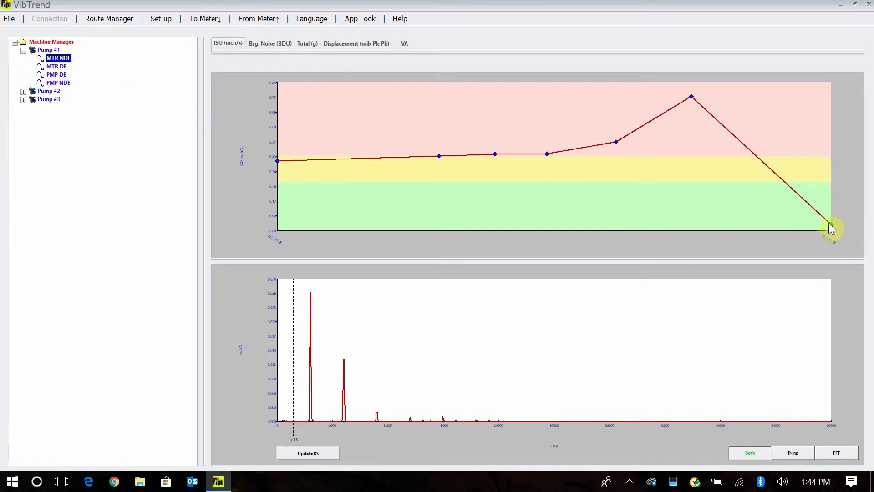
click(692, 96)
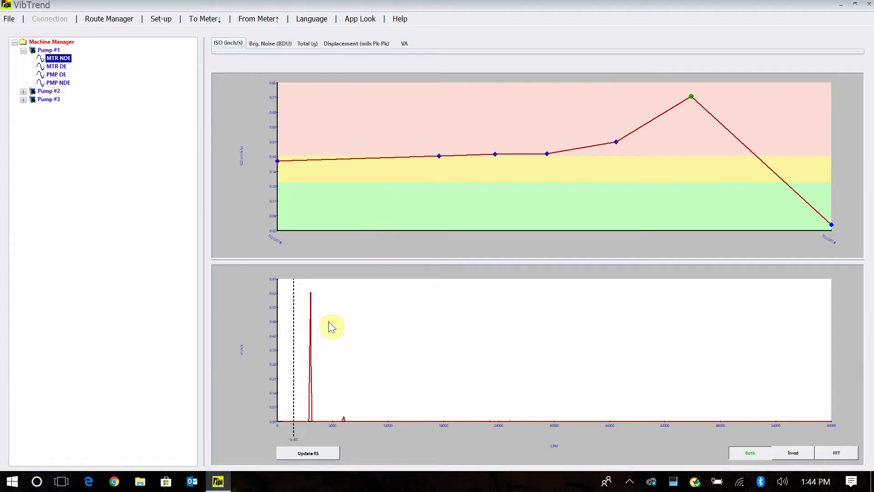
- Enable the Simple cursor on the spectrum and place it on the tallest peak at 3600 CPM
right_click(353, 333)
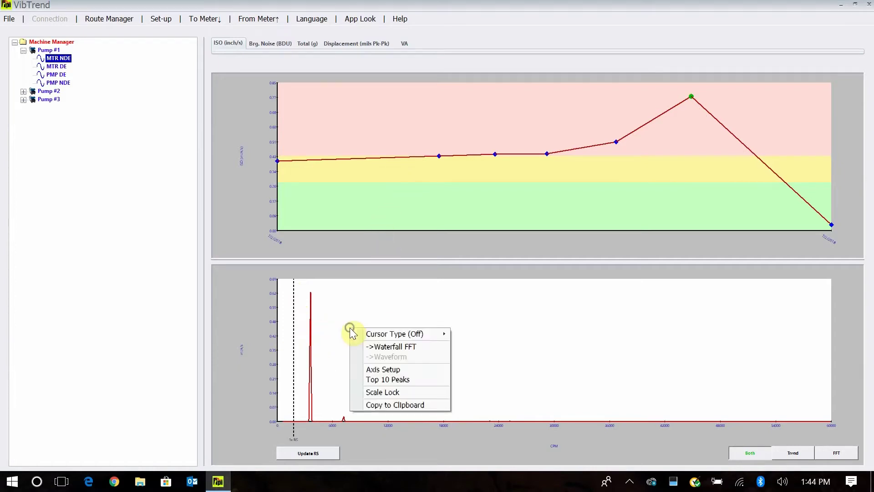
mouse_move(417, 336)
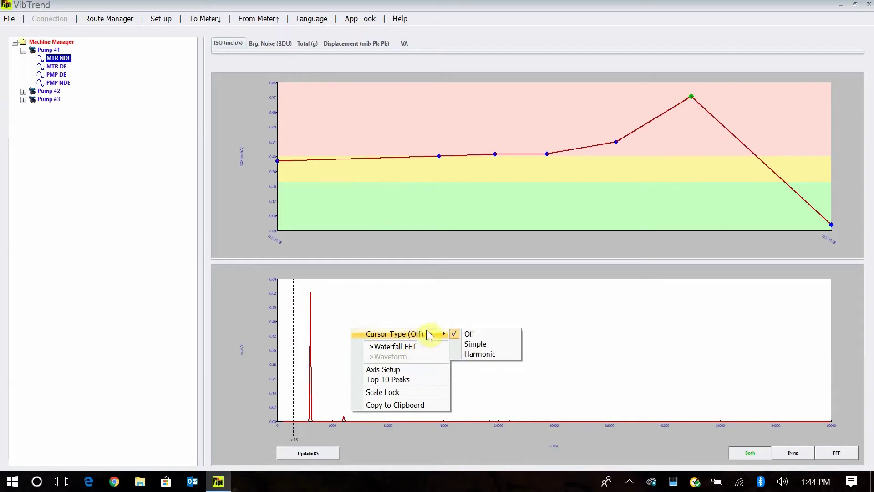
click(484, 345)
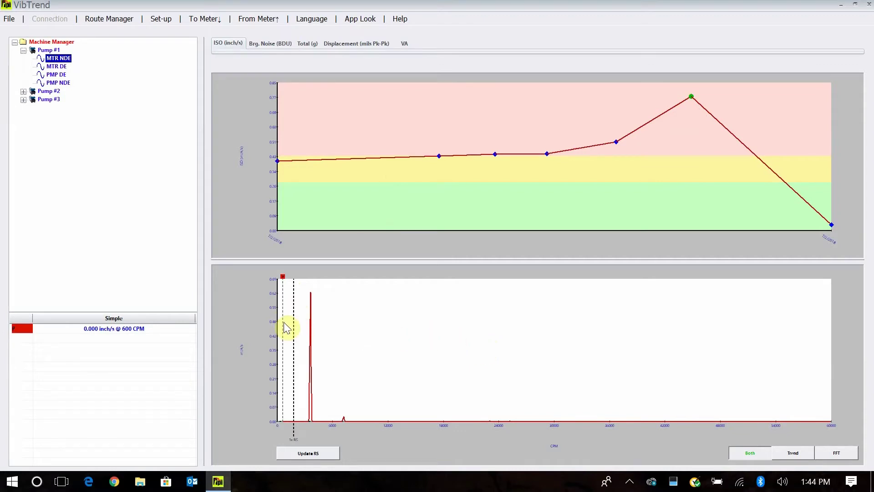
drag(282, 321, 310, 323)
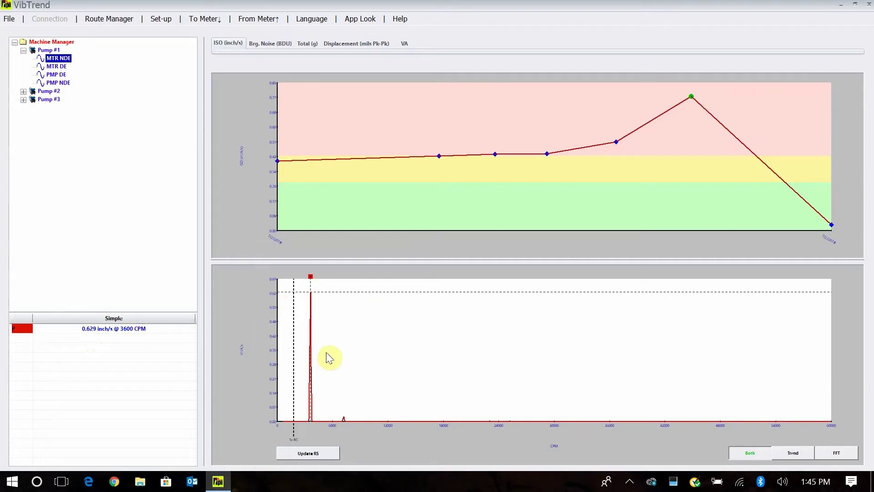
- Update the MTR NDE point's run speed to the main spectrum peak at 3600 CPM and confirm the change
click(313, 453)
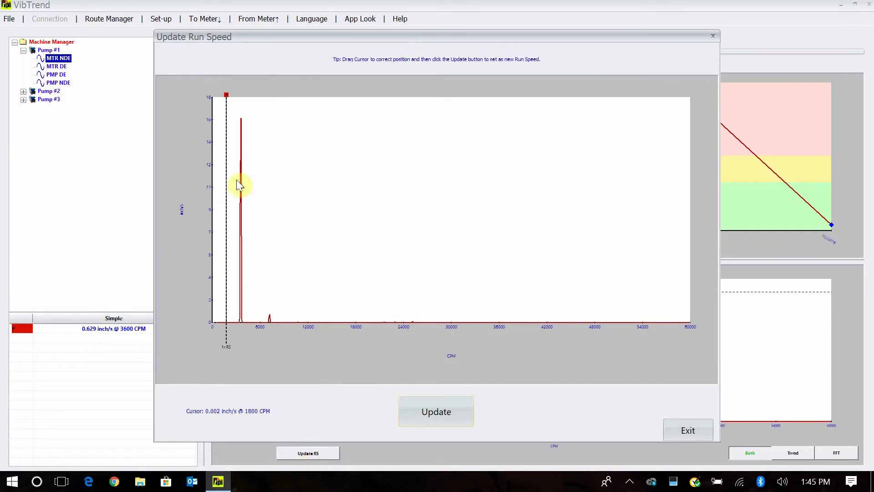
drag(226, 184, 241, 187)
click(429, 408)
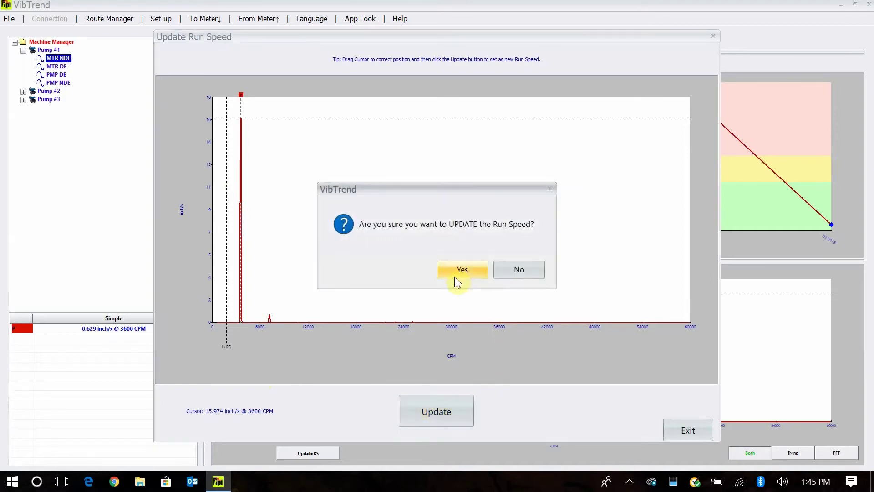
click(455, 271)
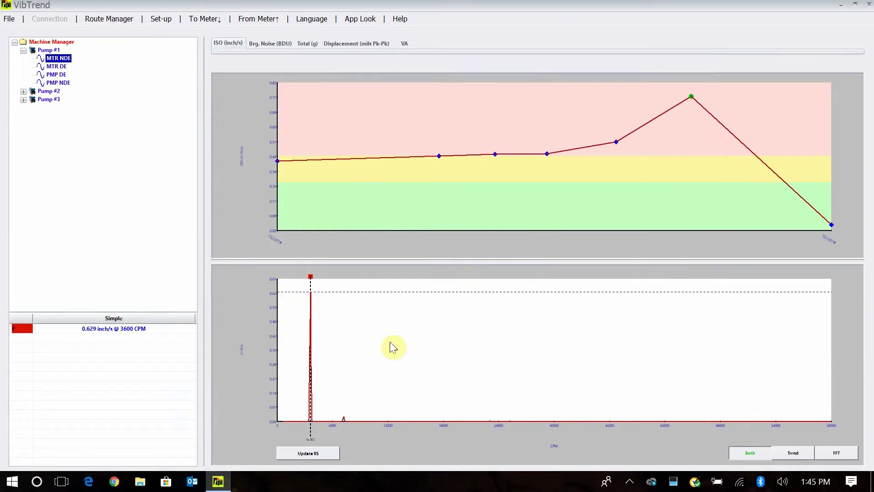
- Display the MTR NDE spectra as a Waterfall FFT and flatten the plot's vertical perspective slightly
right_click(445, 335)
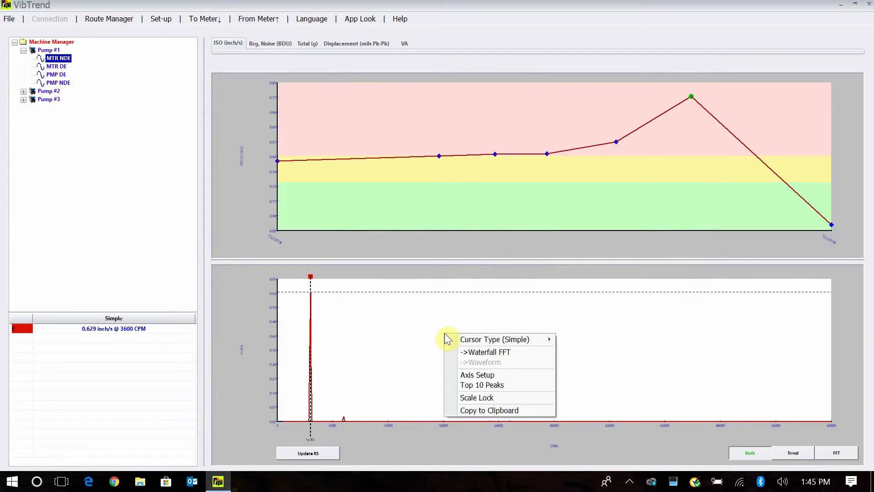
click(497, 353)
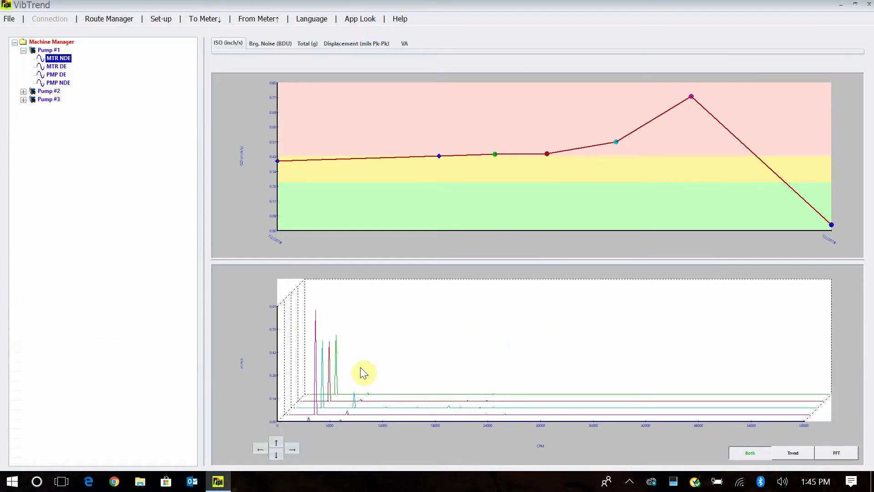
click(278, 443)
click(277, 443)
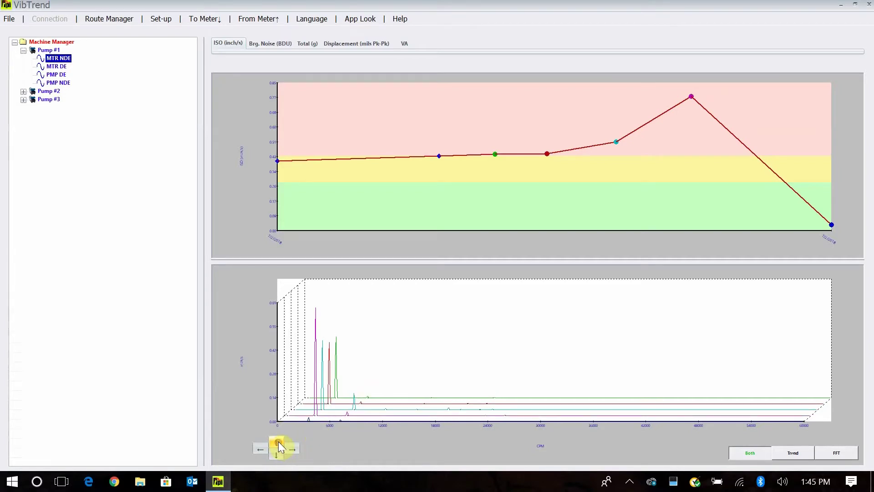
click(278, 442)
click(280, 441)
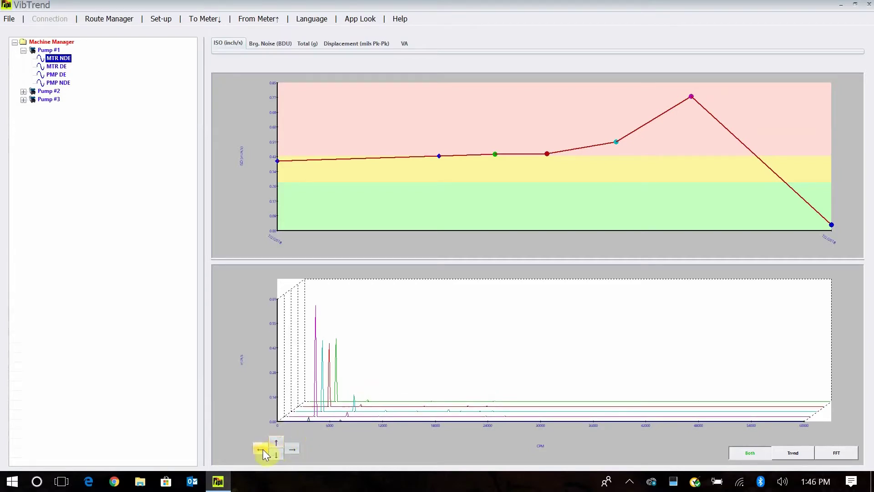
- Adjust the waterfall plot's horizontal offset, narrowing it and widening it again until the individual spectra are clearly separated
click(264, 449)
click(263, 449)
click(263, 448)
click(263, 448)
click(263, 448)
click(263, 448)
click(262, 448)
click(263, 448)
click(262, 446)
click(263, 446)
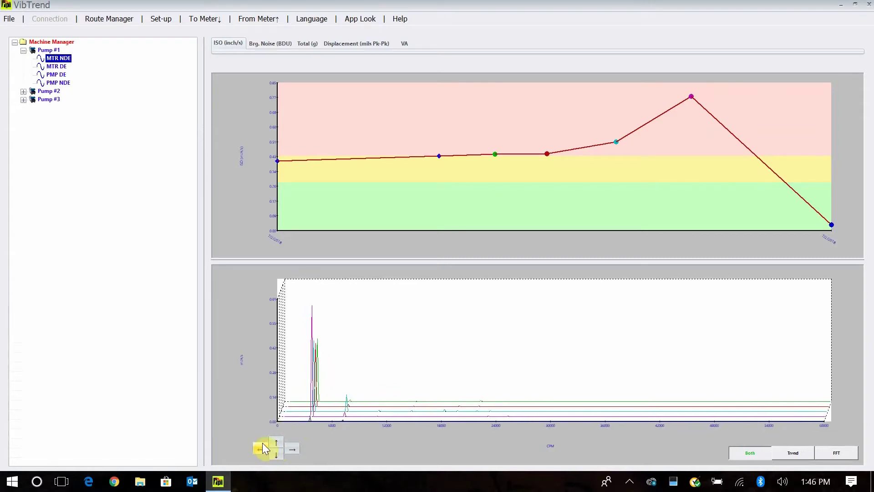
click(296, 448)
click(294, 448)
click(291, 448)
click(292, 448)
click(291, 448)
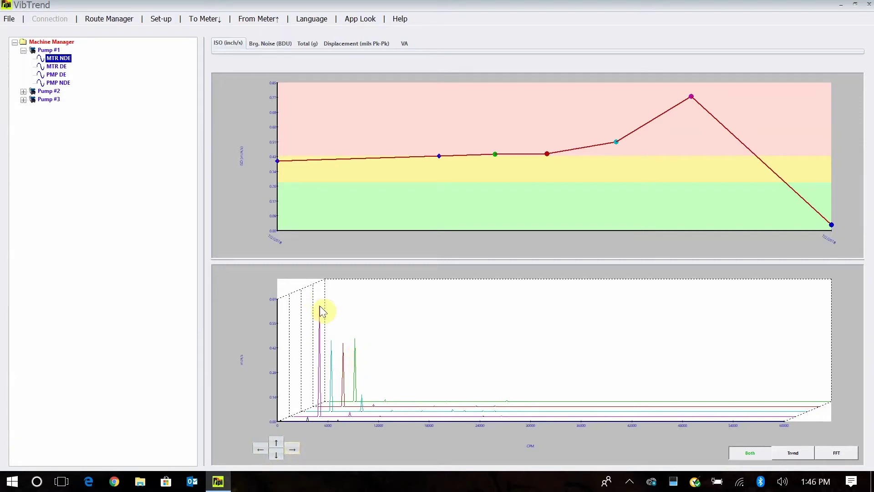
- Return the spectrum to the Single FFT view and display the Brg. Noise (BDU) trend for MTR NDE
mouse_move(310, 424)
right_click(445, 327)
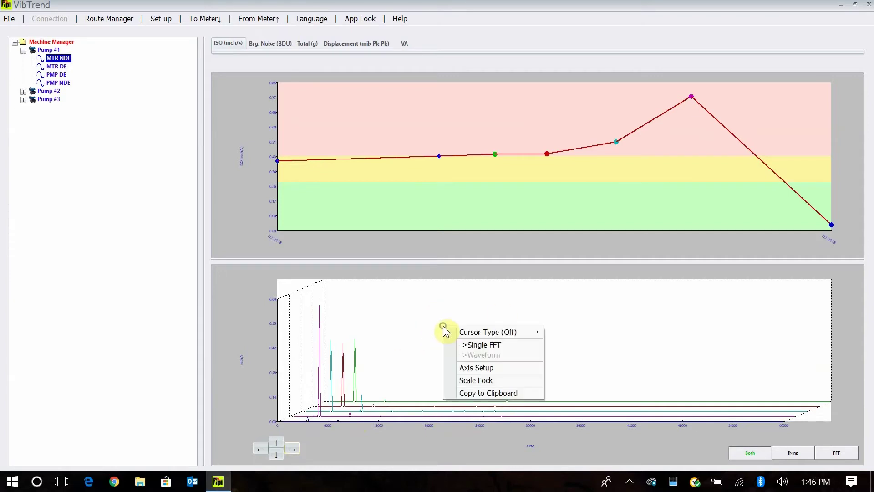
click(501, 346)
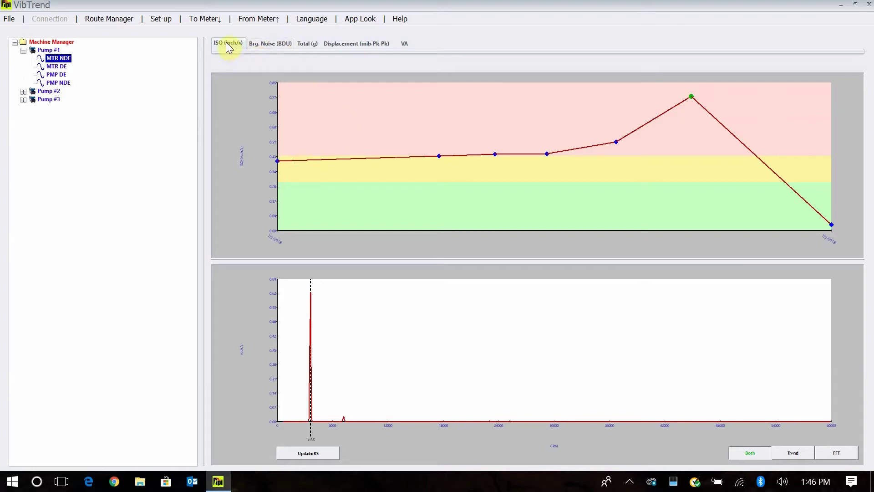
click(267, 47)
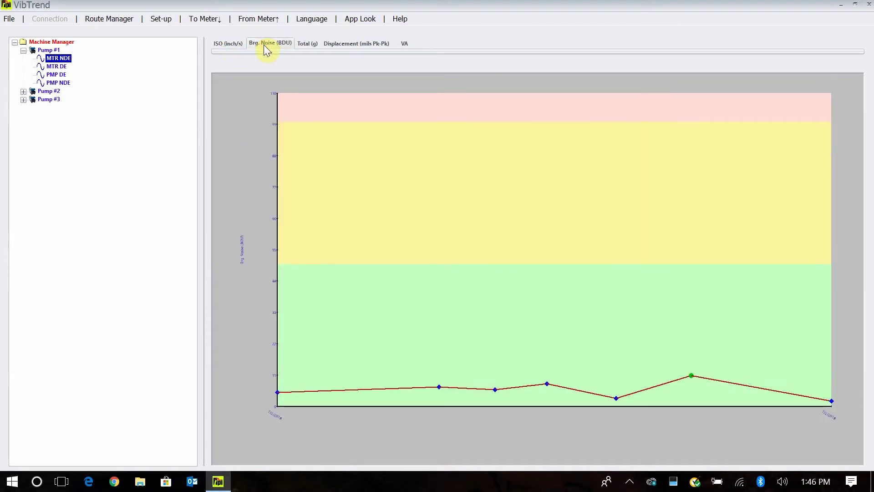
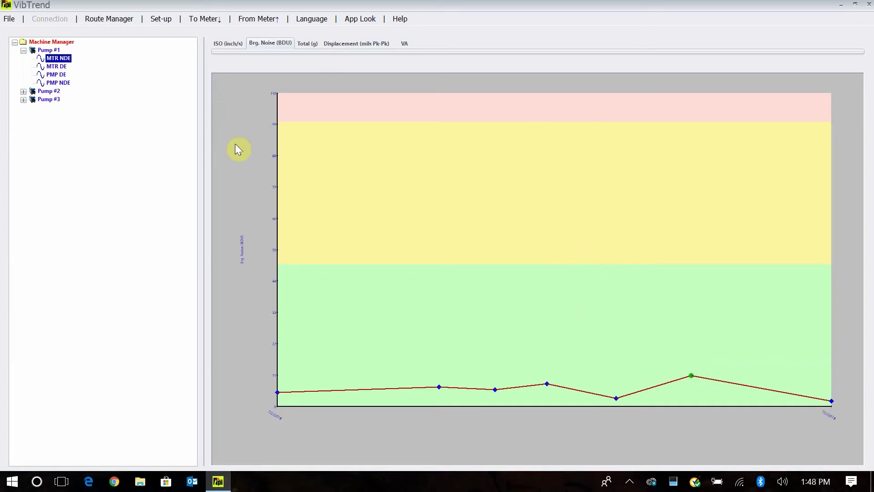
- Display the Total (g) trend with its waveform instead of the FFT, and zoom in on the waveform's middle section
click(309, 45)
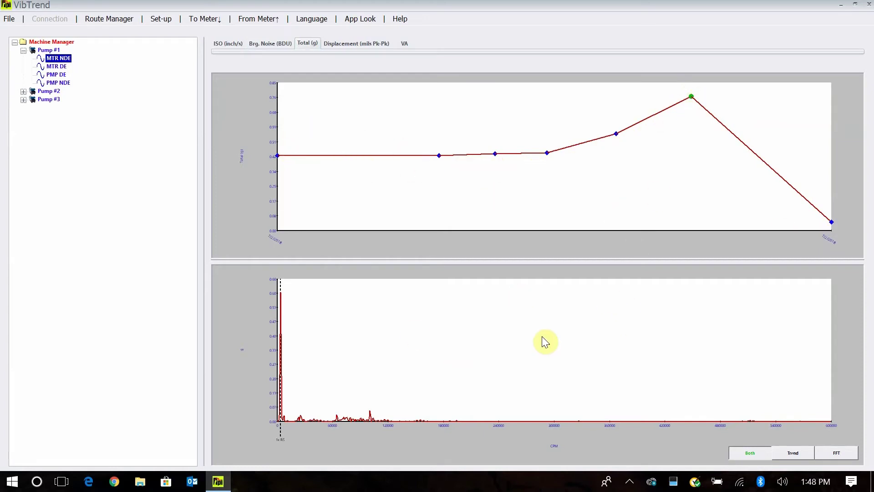
right_click(422, 337)
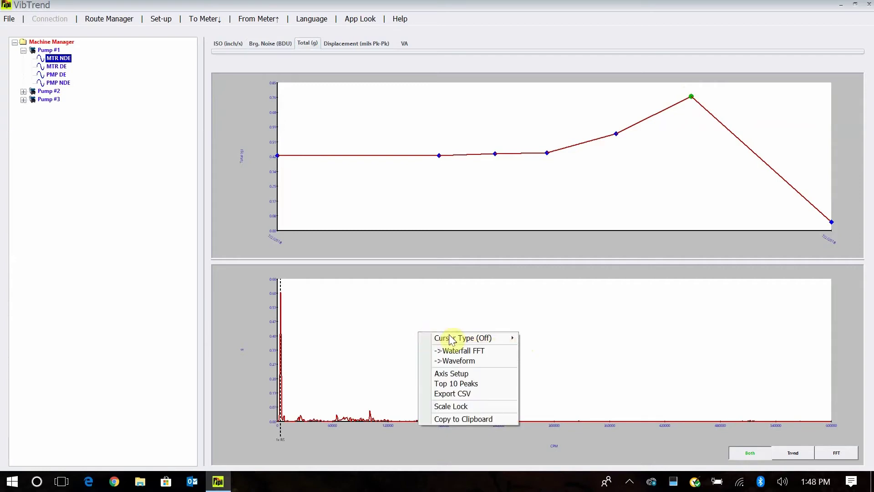
click(466, 362)
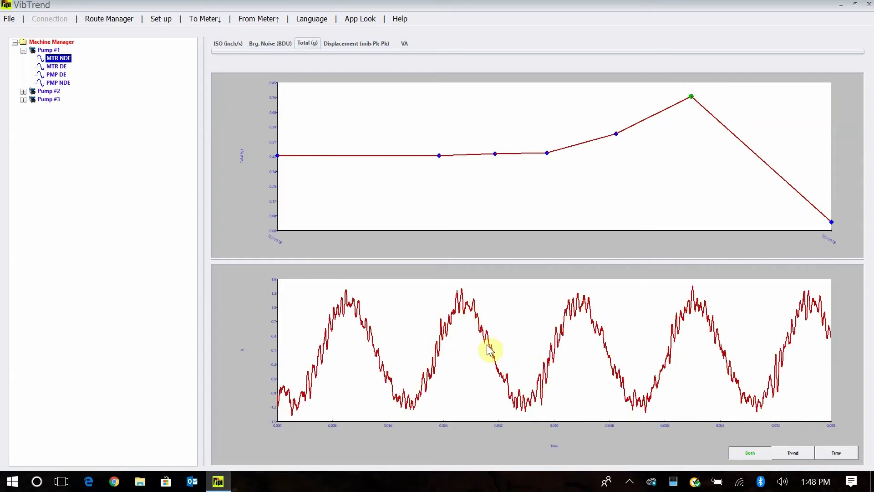
drag(433, 275, 603, 440)
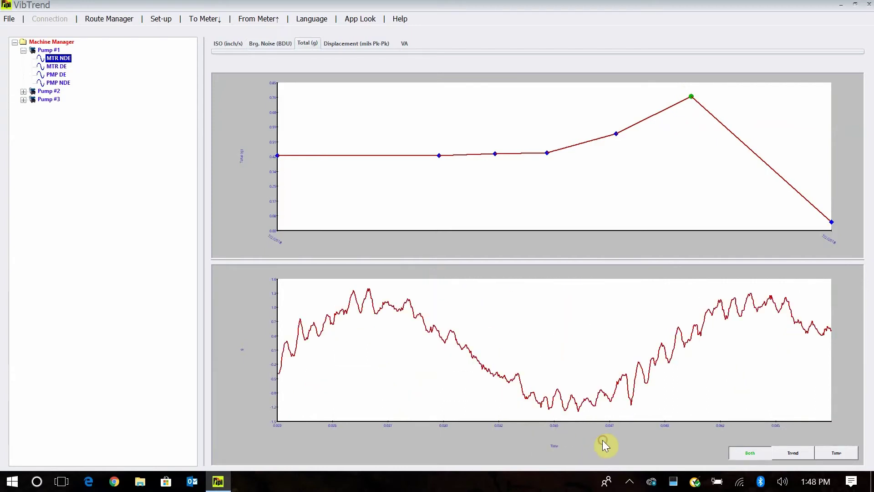
- Switch the Total (g) waveform back to the spectrum and zoom in on the running-speed peak and the low-amplitude peaks, restoring full range each time
right_click(548, 311)
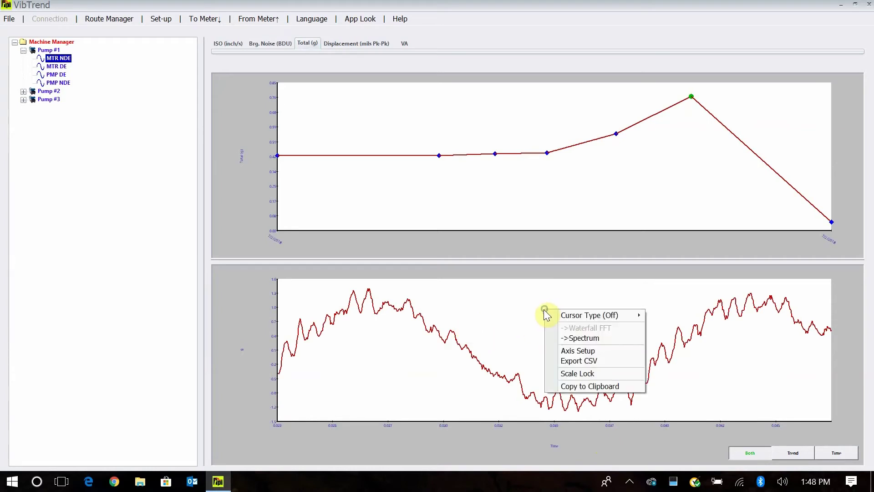
click(584, 337)
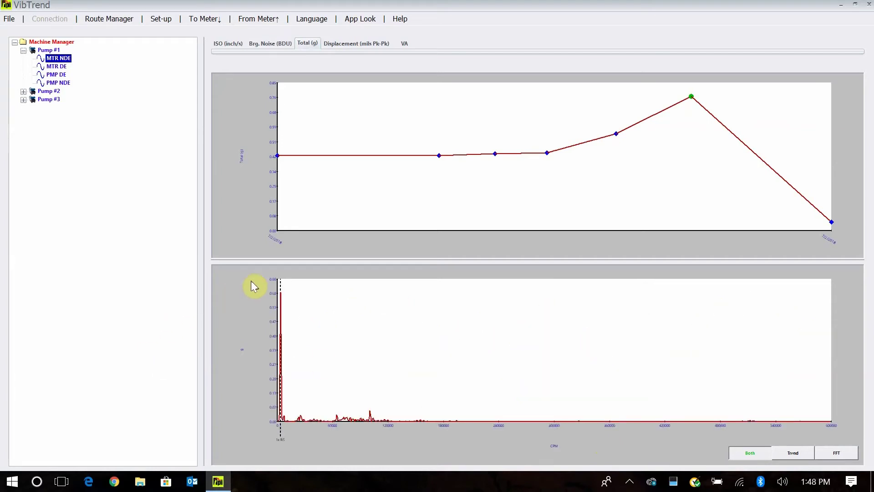
drag(253, 279, 297, 432)
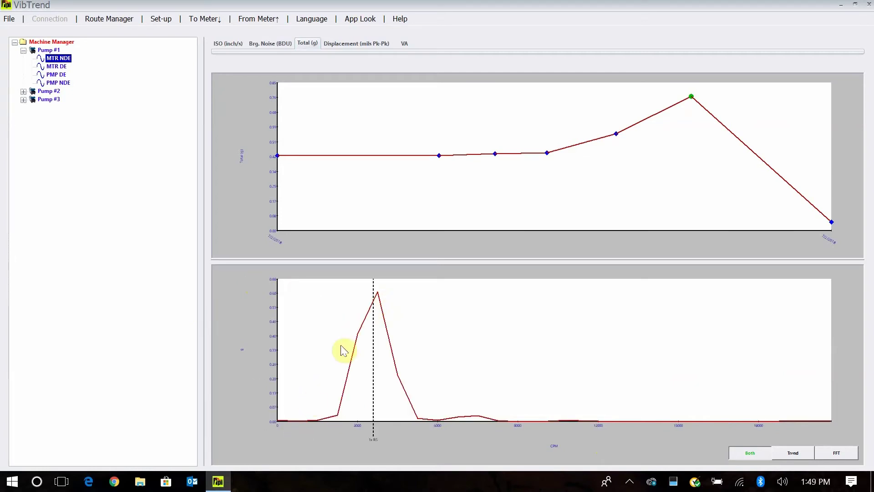
click(470, 327)
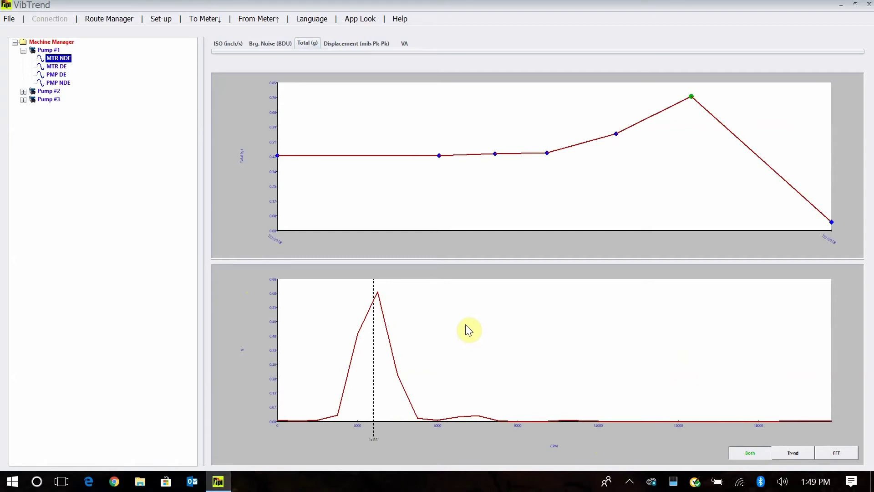
click(549, 347)
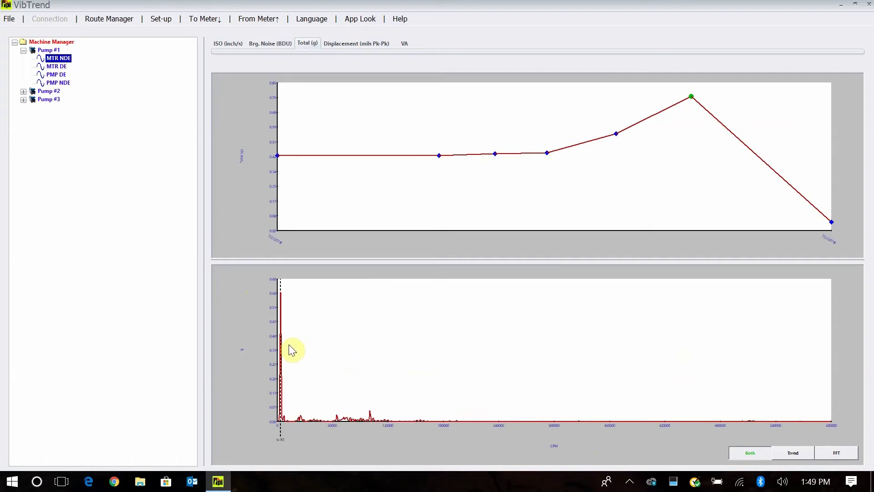
drag(244, 376, 469, 439)
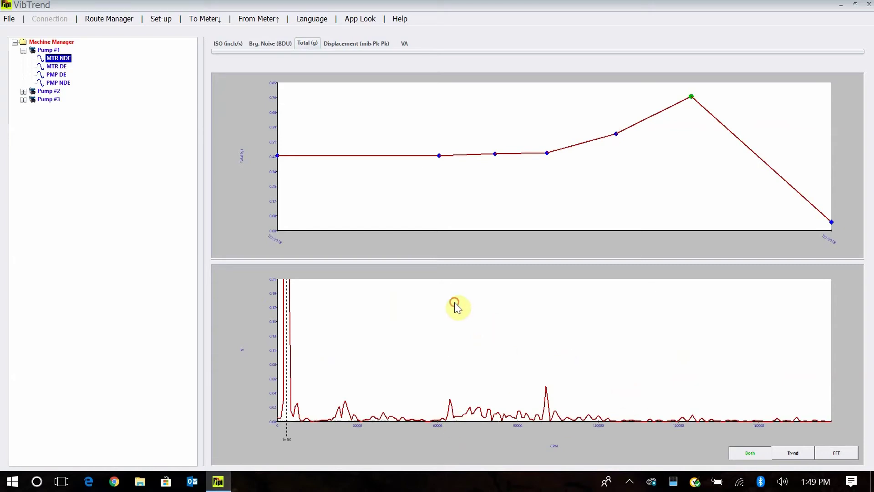
drag(455, 302, 451, 305)
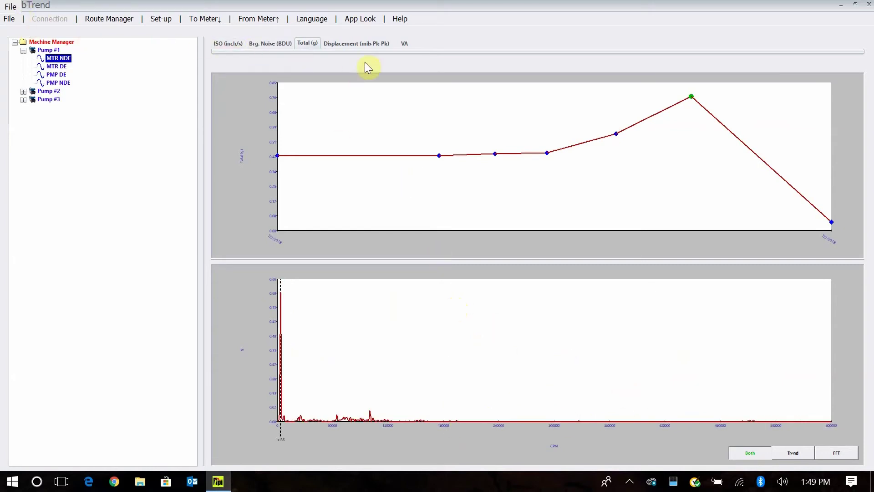
- Review the MTR NDE Displacement trend and the VA trends for Unbalance, Misalignment and Looseness, returning to Unbalance
click(353, 44)
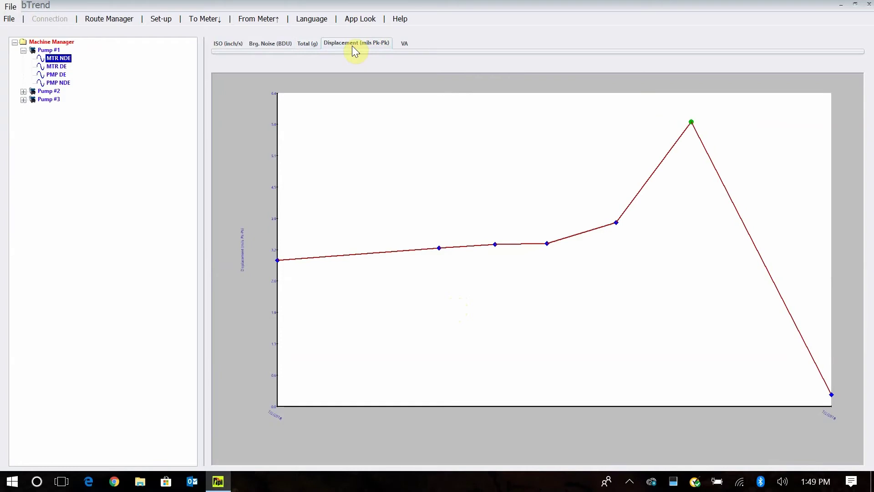
click(403, 43)
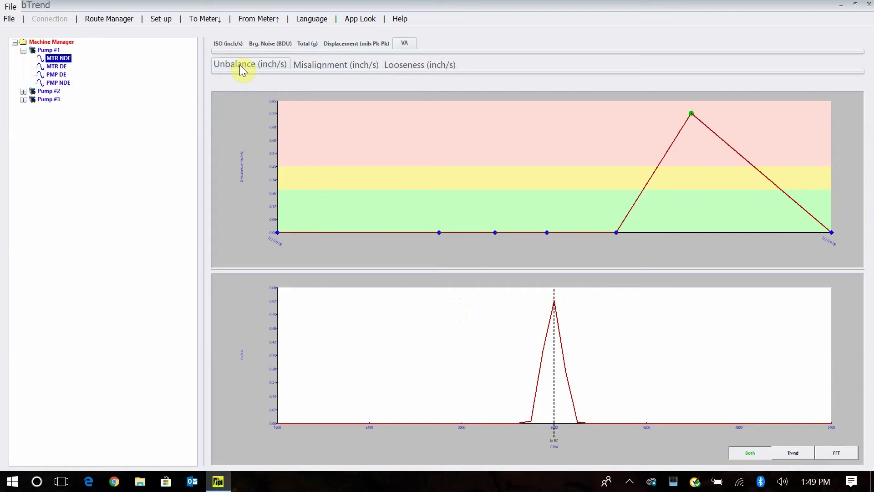
click(300, 63)
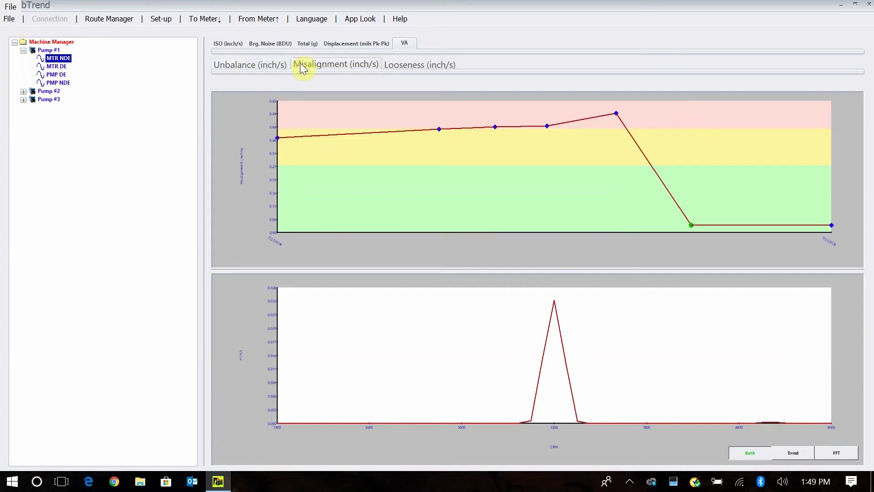
click(417, 66)
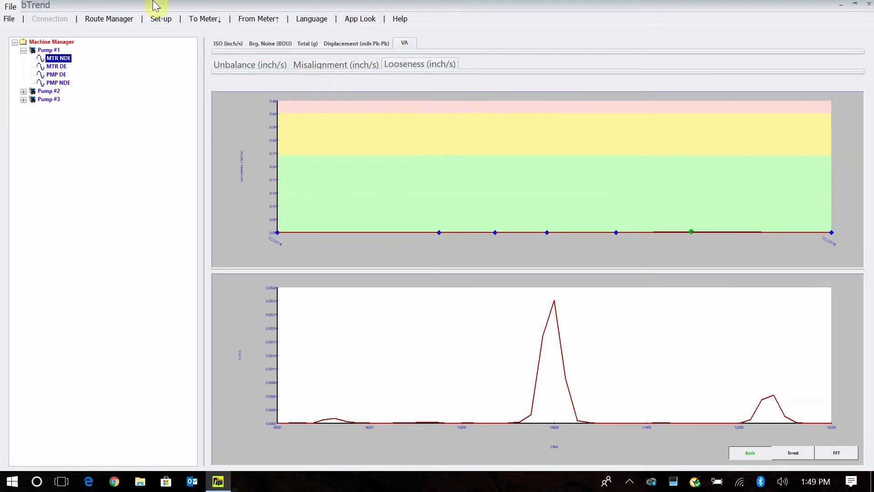
click(264, 71)
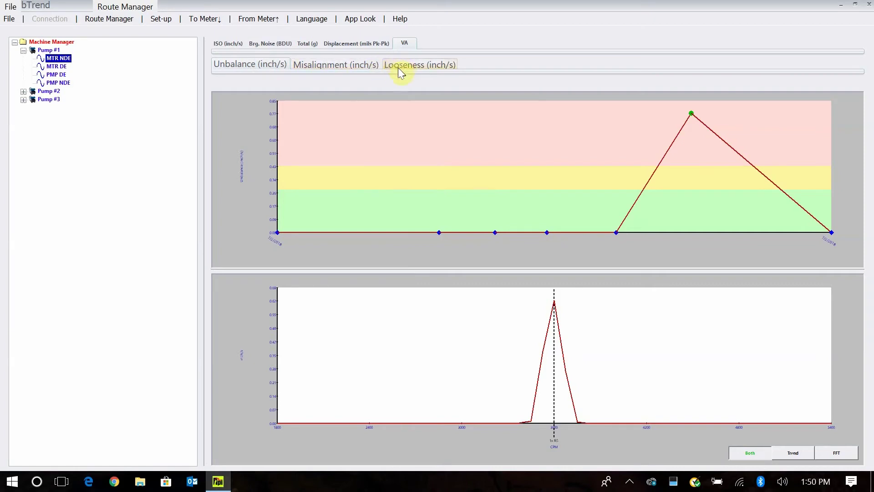
- Start a Manual Report for Pump #1 and include the Latest Machine Status table
double_click(37, 50)
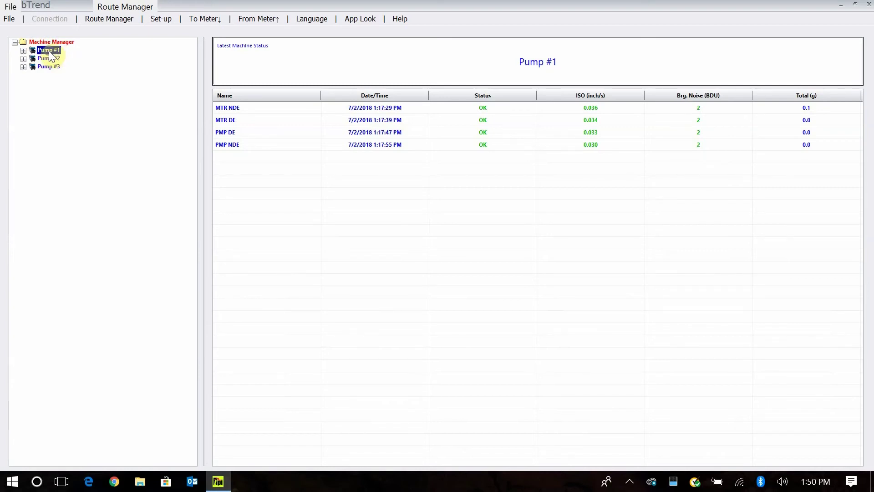
right_click(48, 51)
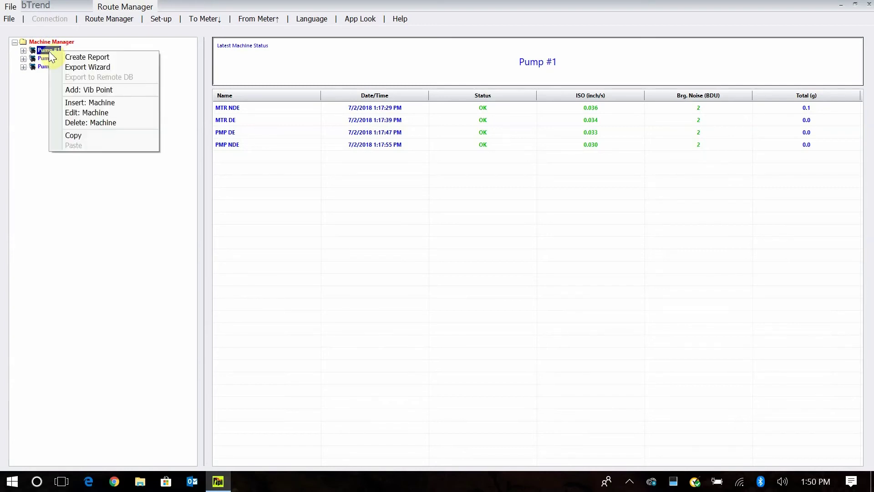
click(80, 58)
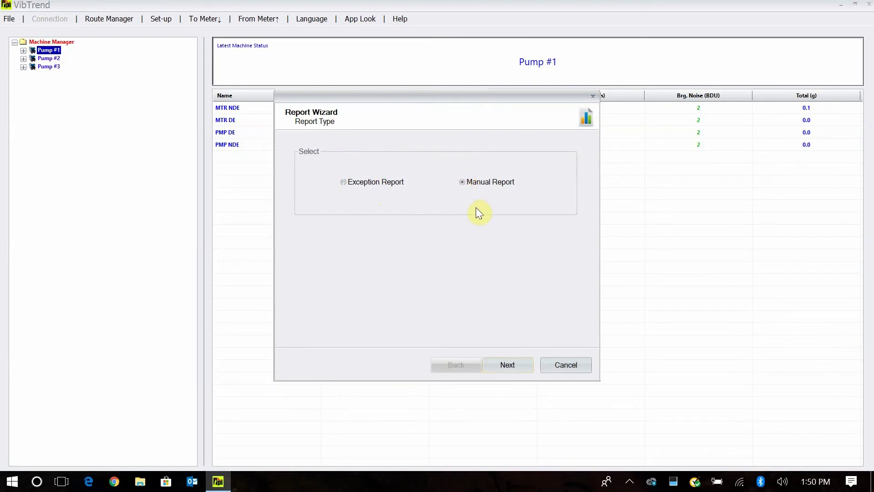
click(512, 363)
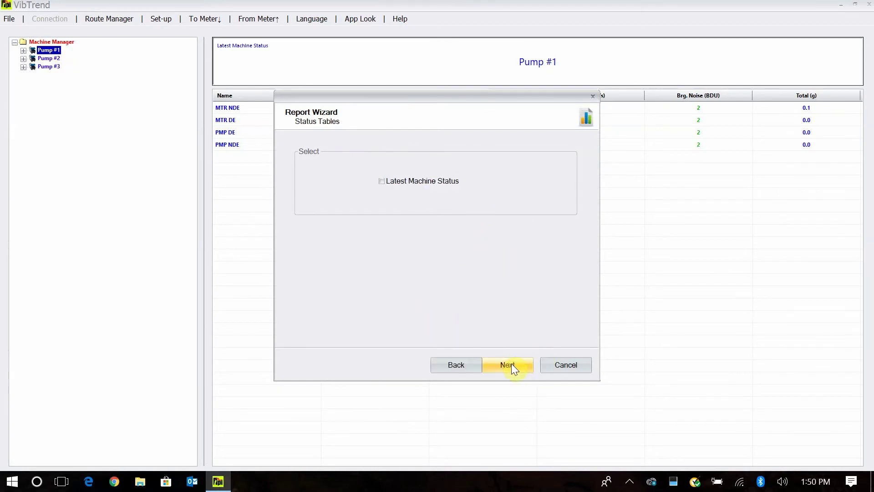
click(382, 181)
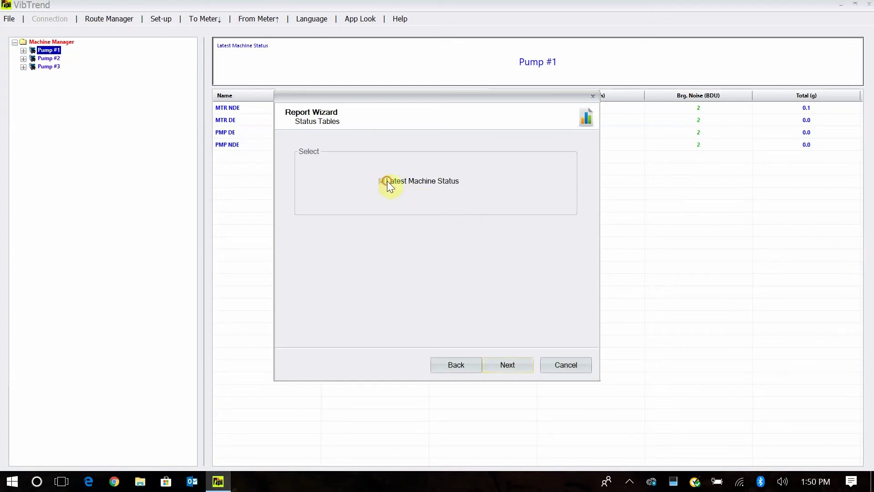
- Create the report with ISO (inch/s) and Brg. Noise (BDU) trend graphs covering All Measurements
click(515, 366)
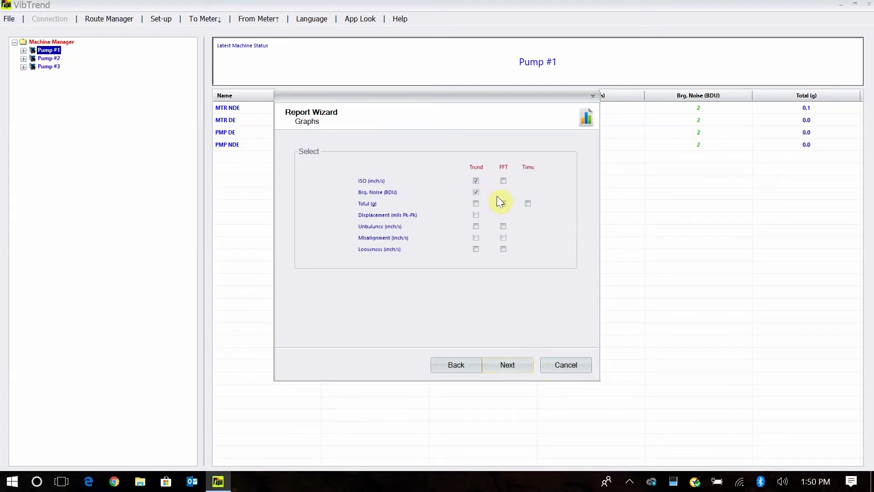
click(507, 366)
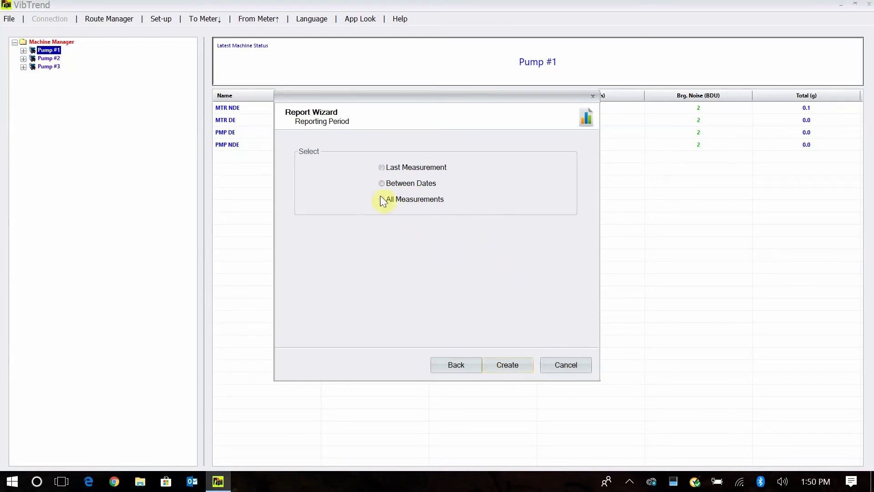
click(499, 366)
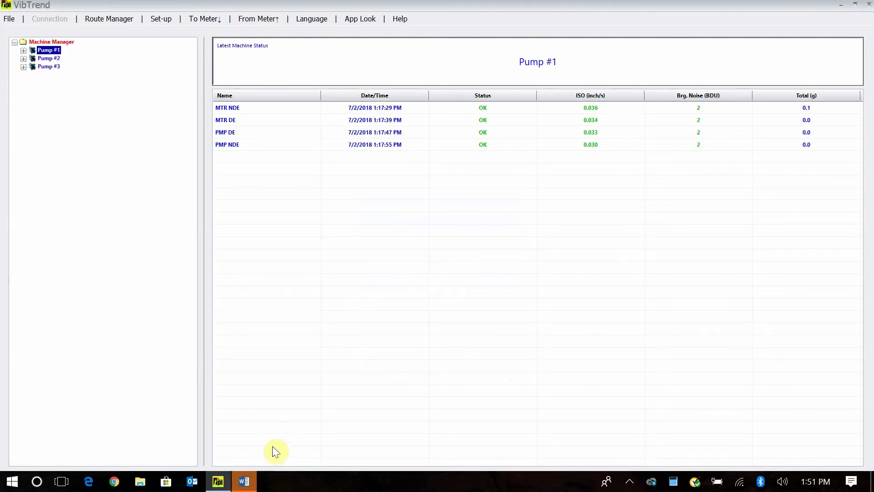
- Switch to the generated report in Word, dismiss the Product Activated notice and select the VibTrend title on the cover page
click(244, 482)
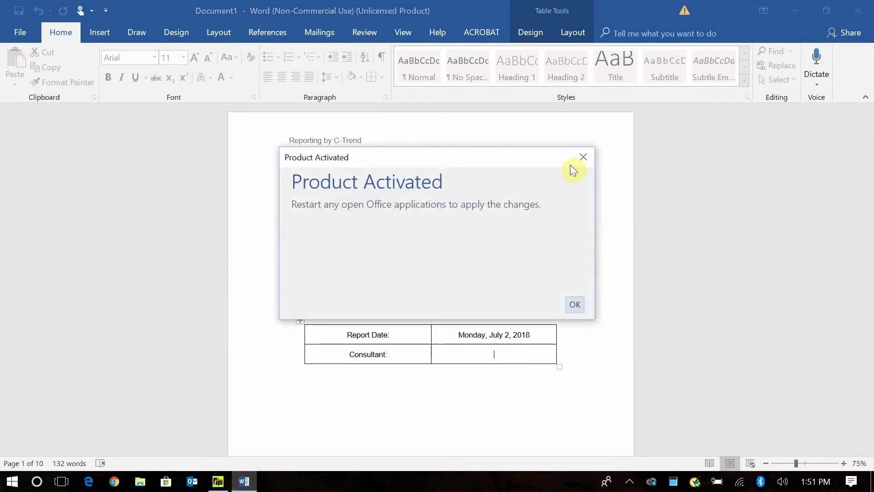
click(583, 159)
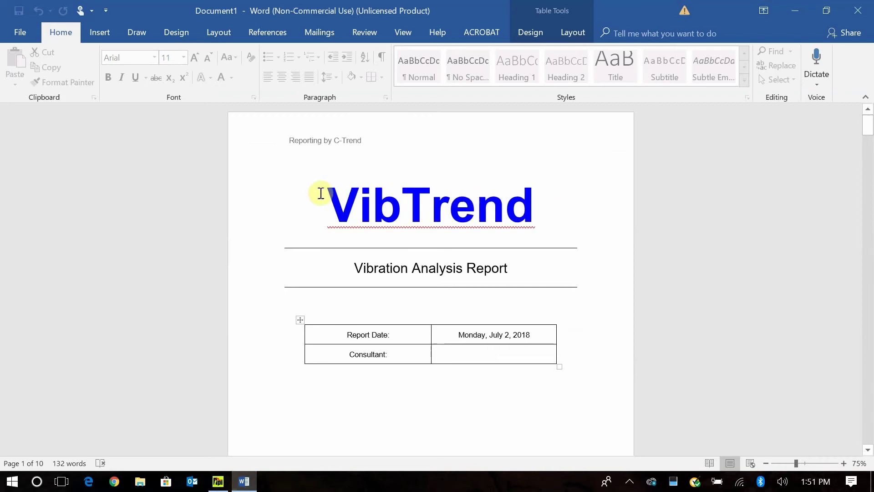
drag(323, 194, 529, 205)
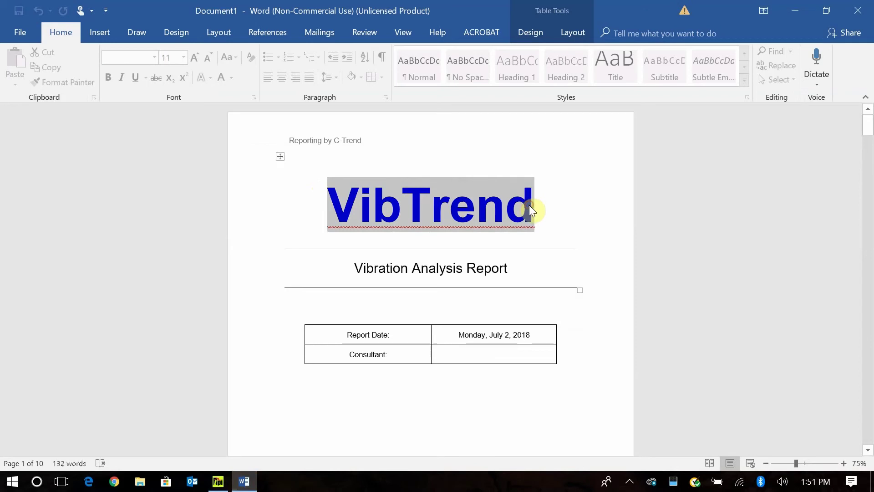
- Try to enter text in the Consultant field on the report's cover page
click(466, 354)
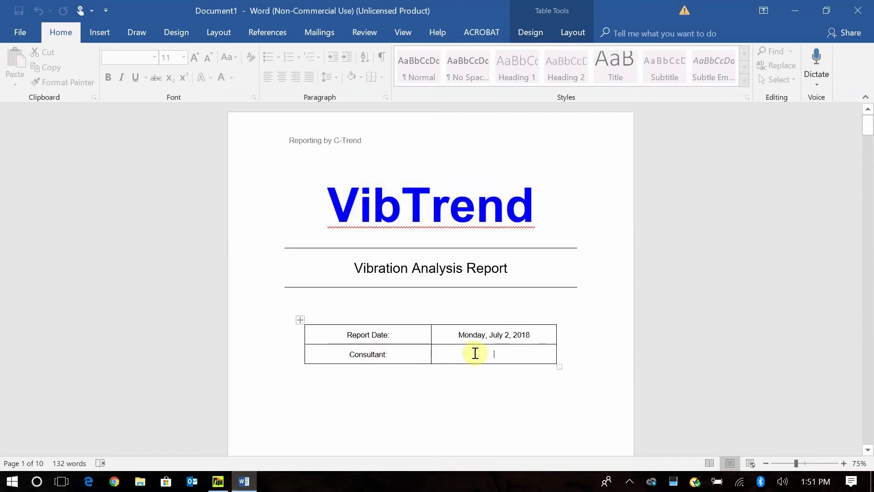
text(aa)
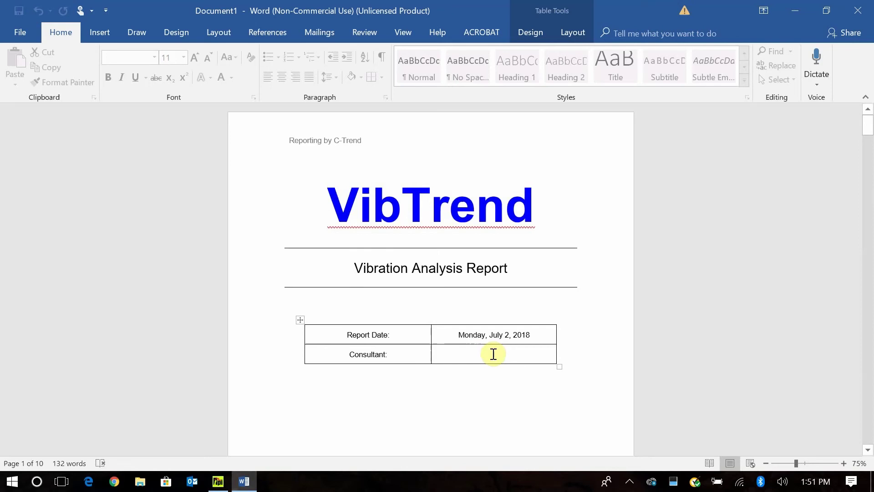
text(a)
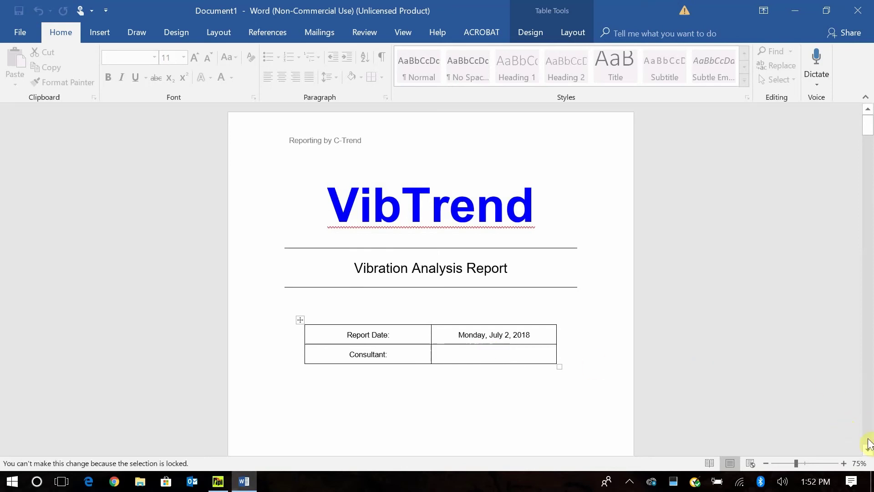
- Examine the report's Latest Machine Status table for Pump #1 and the MTR NDE ISO trend page, returning to the cover page
click(869, 450)
click(869, 450)
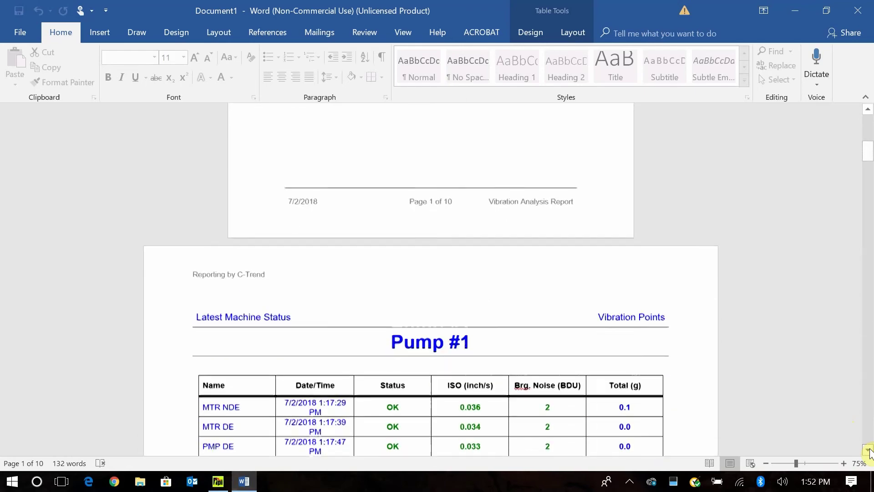
click(868, 450)
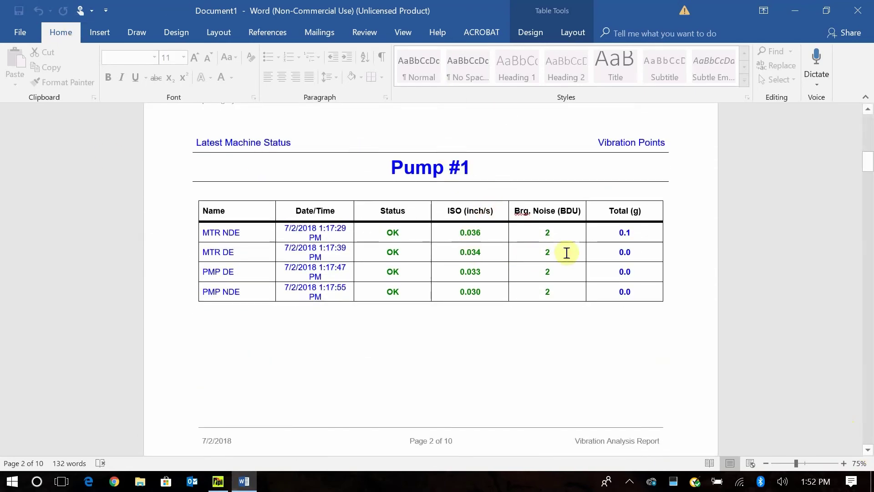
click(868, 452)
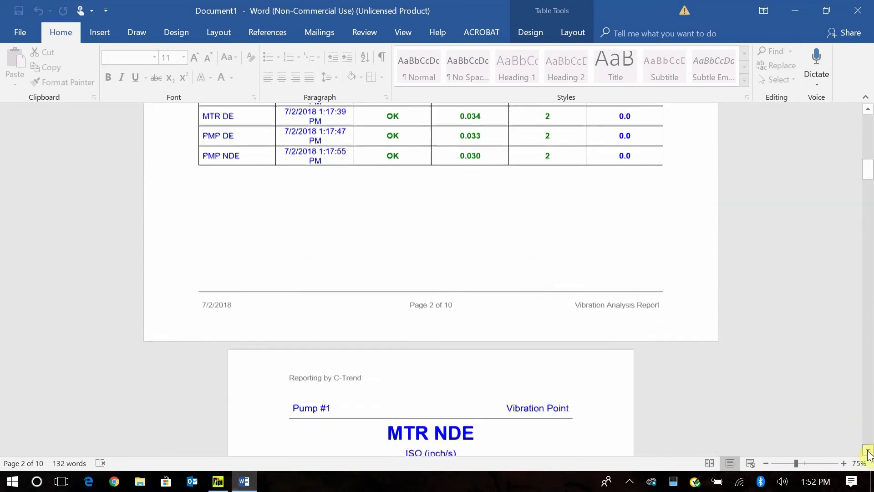
drag(869, 452, 868, 452)
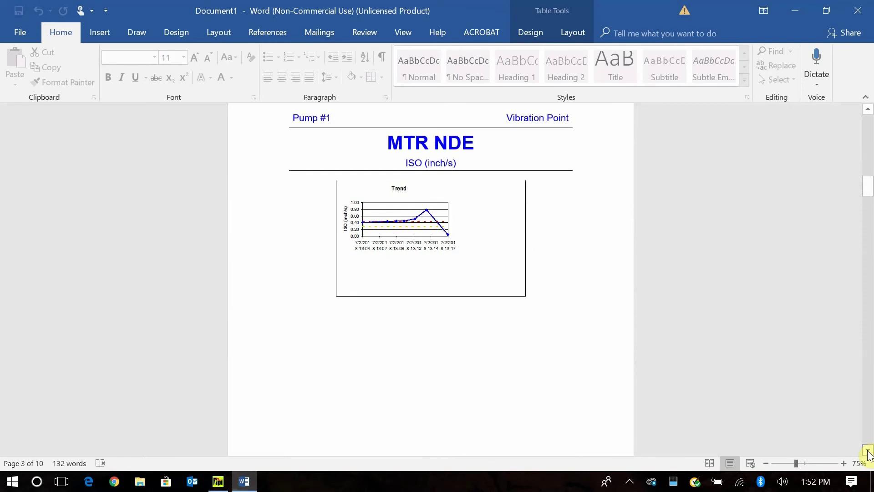
click(868, 452)
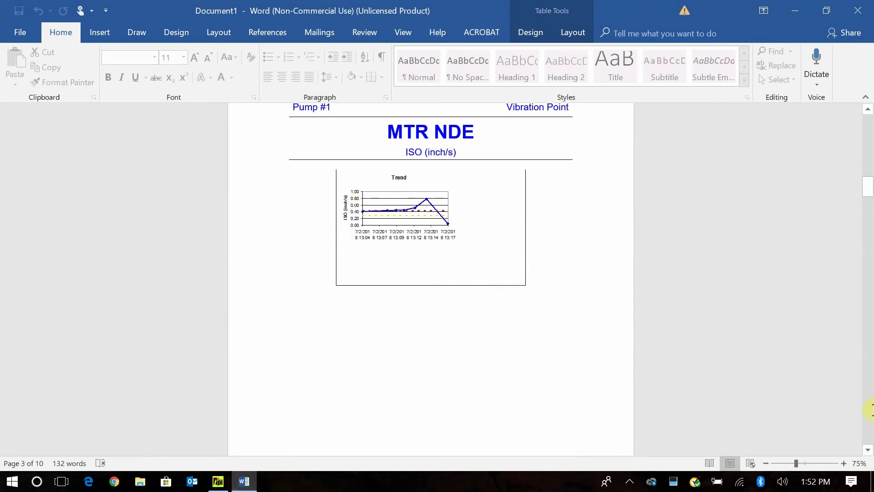
click(869, 451)
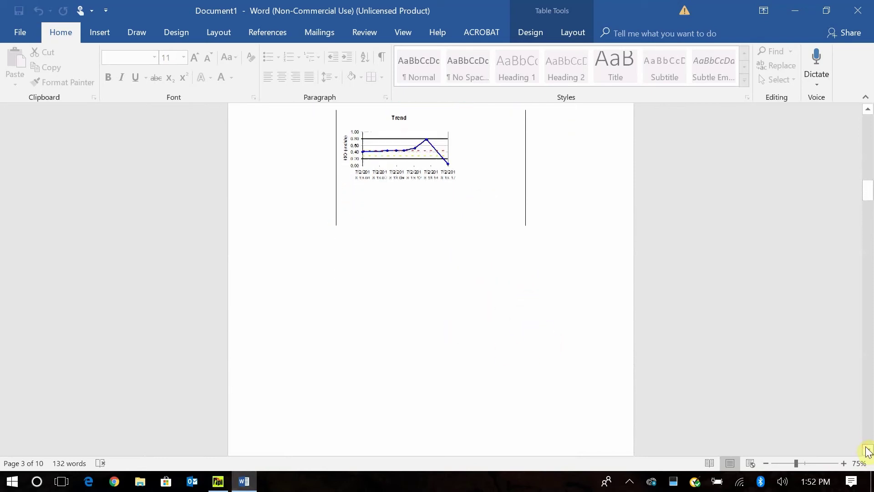
drag(868, 452, 871, 182)
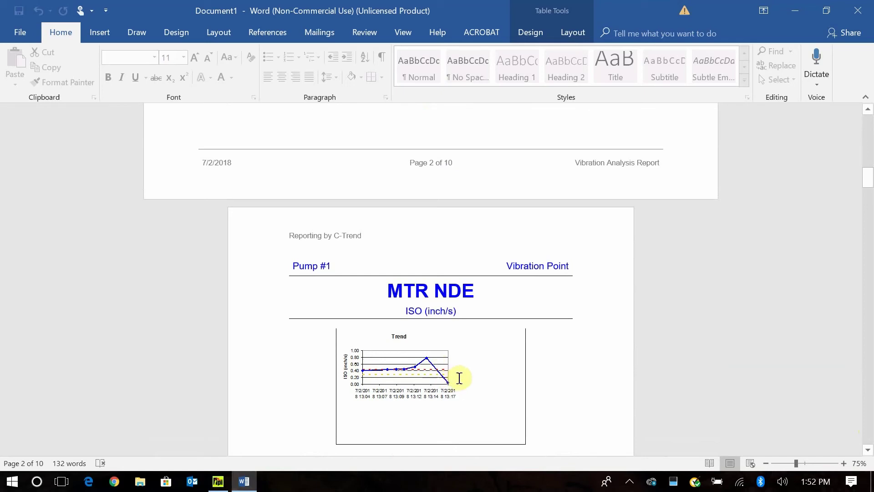
drag(870, 187, 870, 164)
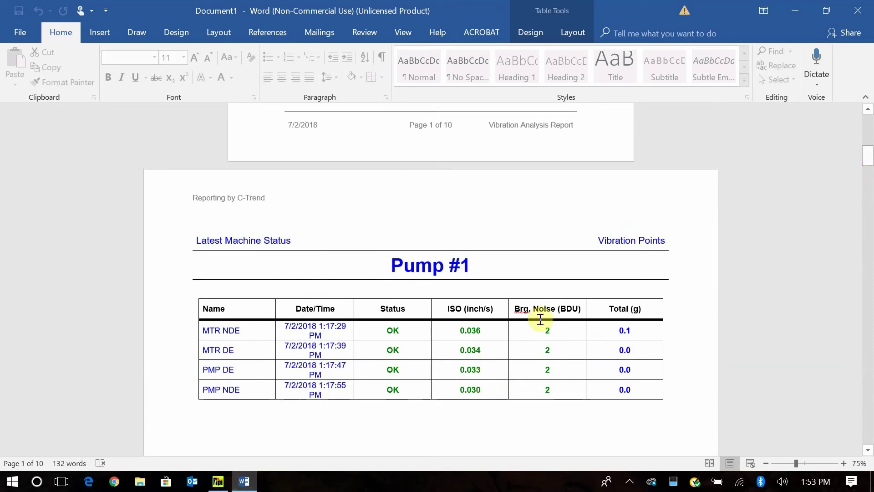
drag(871, 160, 871, 116)
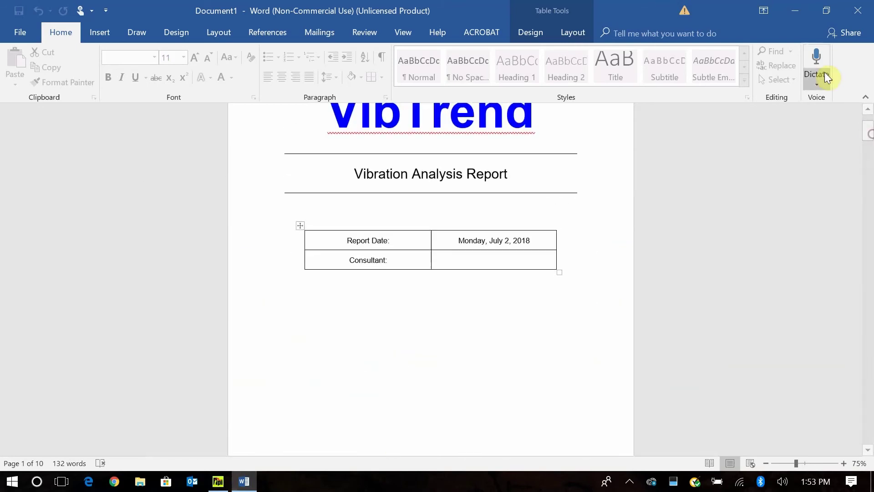
- Switch back to VibTrend and display the ISO (inch/s) trend and spectrum for Pump #2's MTR DE point
click(796, 10)
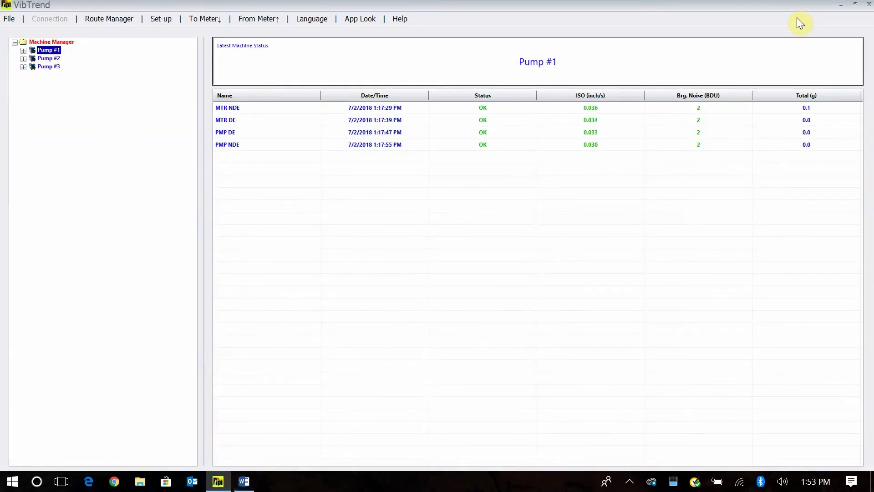
double_click(45, 56)
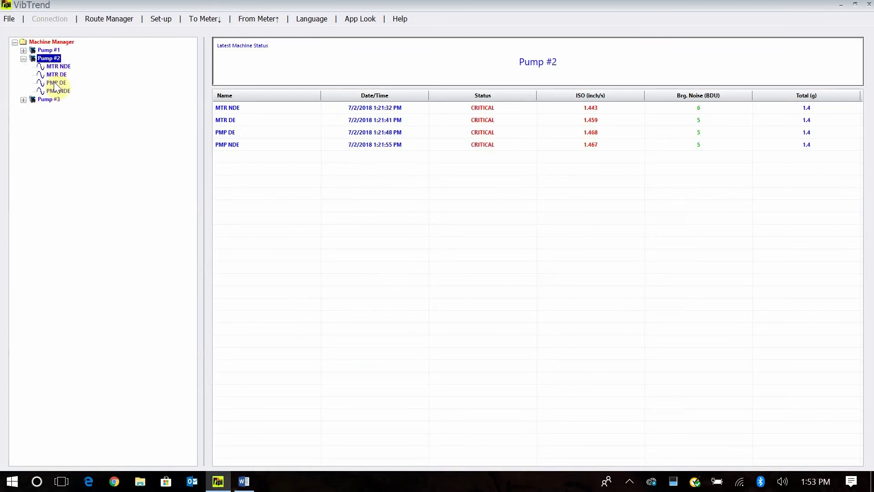
click(57, 75)
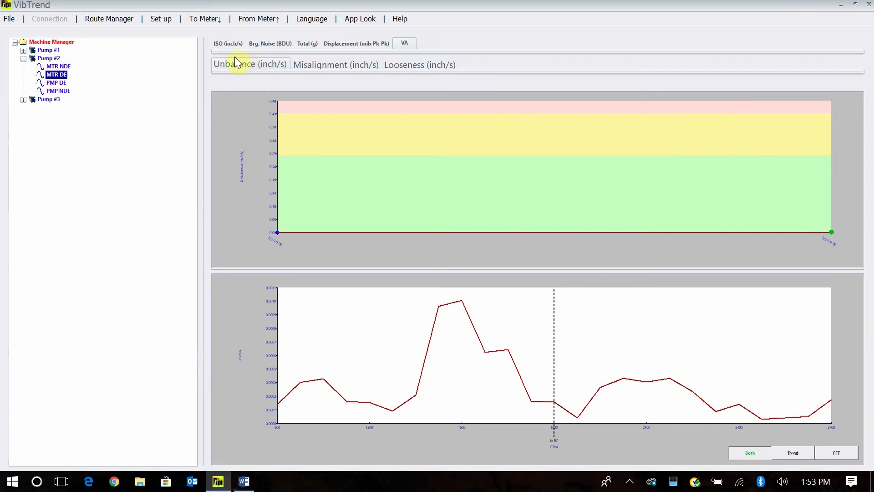
click(228, 44)
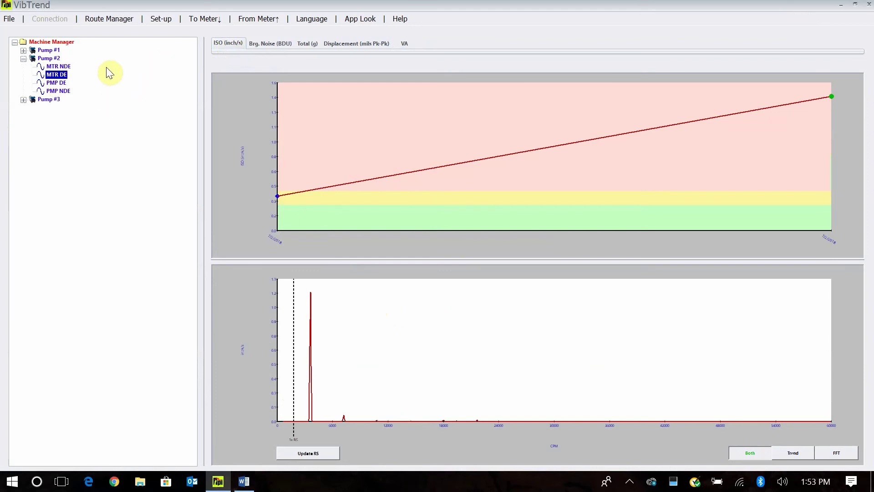
- Review the ISO trends of Pump #2's measurement points in turn, ending on Pump #3's latest machine status
key(Up)
key(Down)
key(Down)
key(Down)
key(Down)
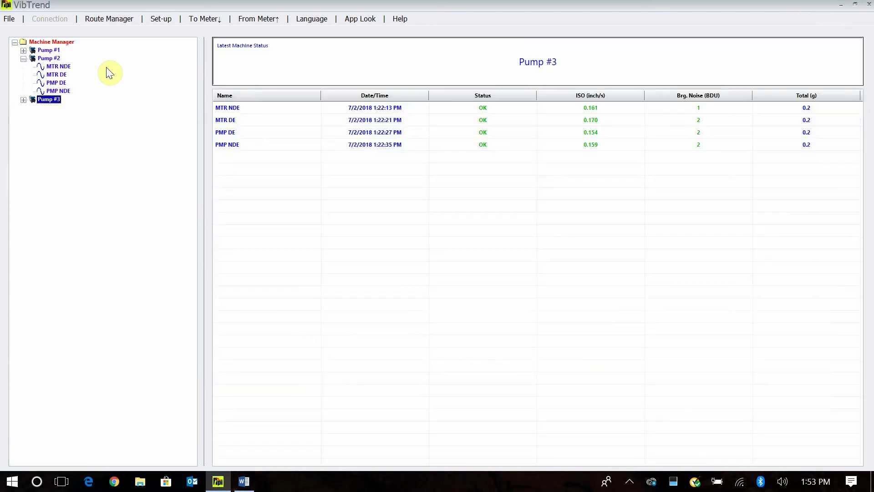
- Expand Pump #3 and review the ISO trend and spectrum of each point from MTR NDE to PMP NDE
key(Right)
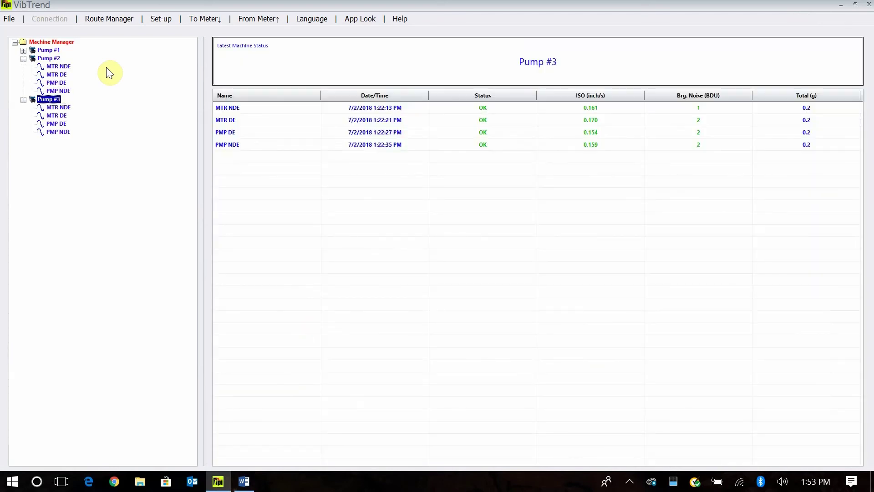
key(Down)
key(Down)
key(Down)
key(Down)
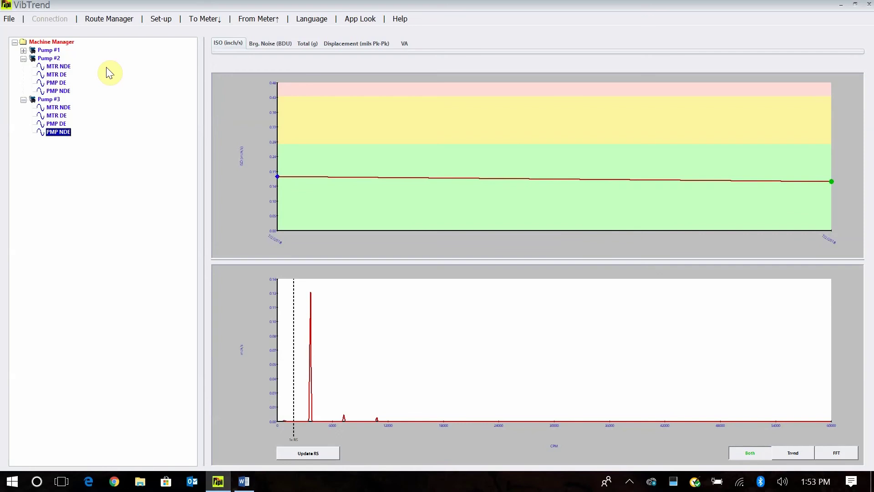
- Show the Brg. Noise (BDU) trend and review Pump #3's points in reverse order up to its machine status
click(262, 44)
key(Up)
key(Up)
key(Up)
key(Up)
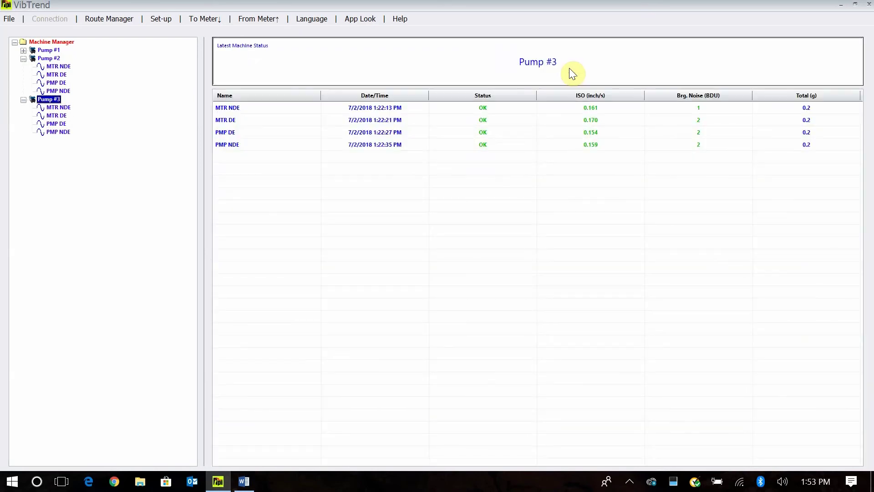
- Review the Brg. Noise (BDU) trends of Pump #2's points from PMP NDE back to its latest machine status
key(Up)
key(Up)
key(Up)
key(Up)
key(Up)
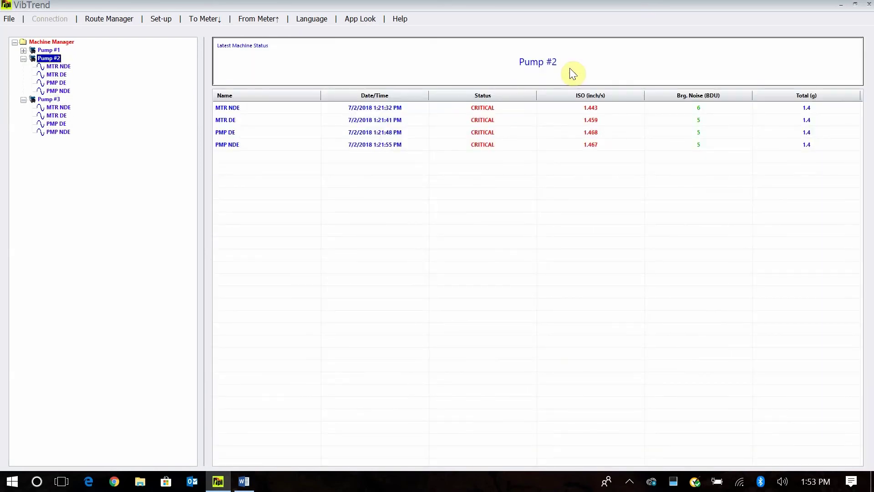
- Expand Pump #1 and review the Brg. Noise (BDU) trends of its four points, returning to MTR NDE
key(Up)
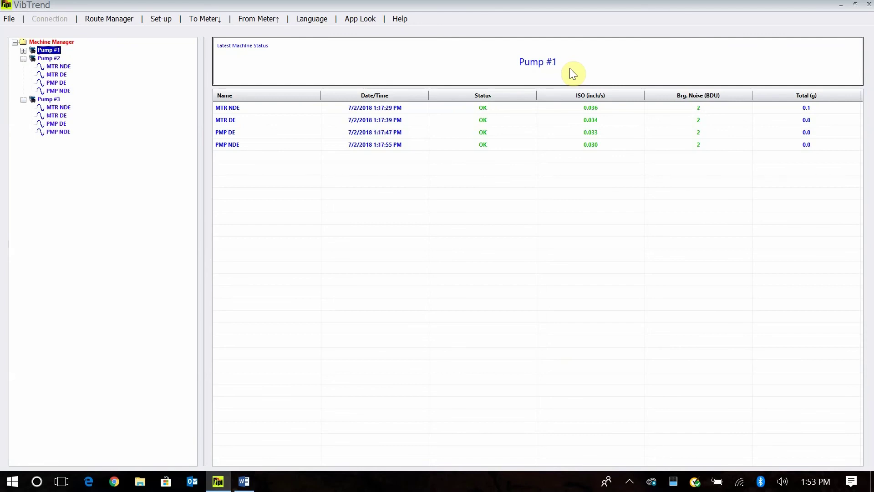
key(Right)
key(Down)
key(Down)
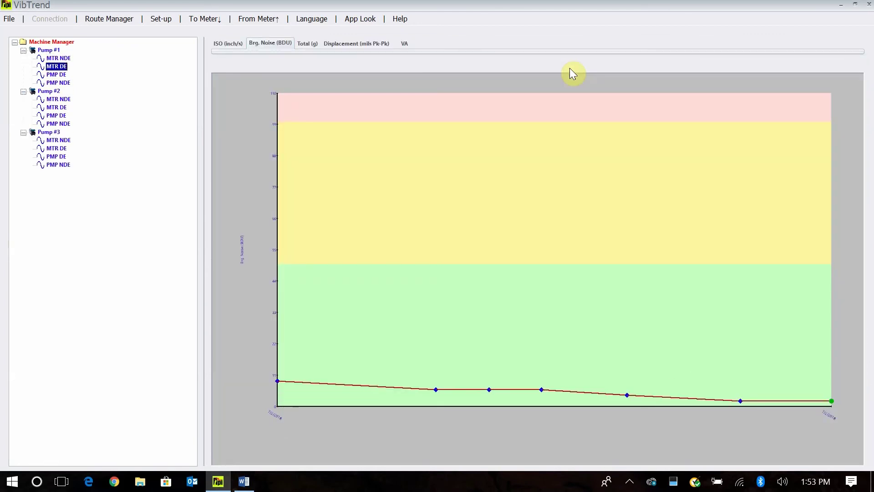
key(Down)
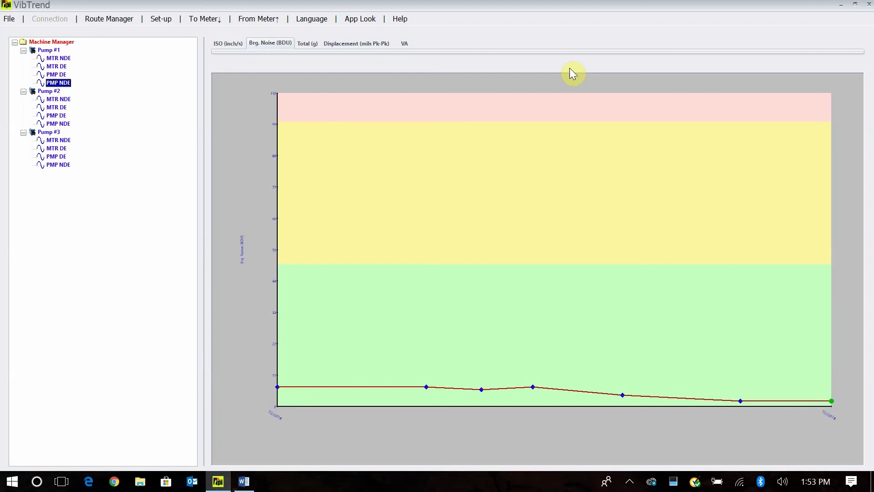
key(Up)
key(Up)
key(Up)
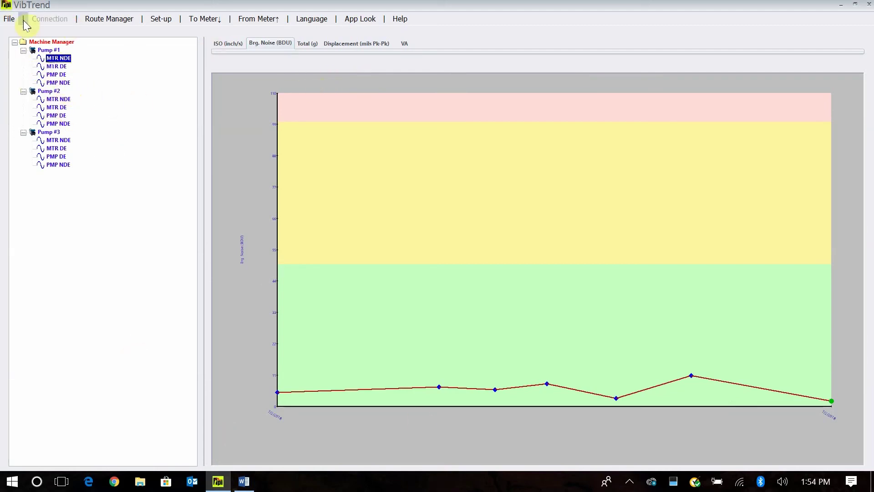
- Compare the ISO (inch/s) and Brg. Noise (BDU) trends of Pump #2's PMP DE point, ending on the ISO trend
click(57, 115)
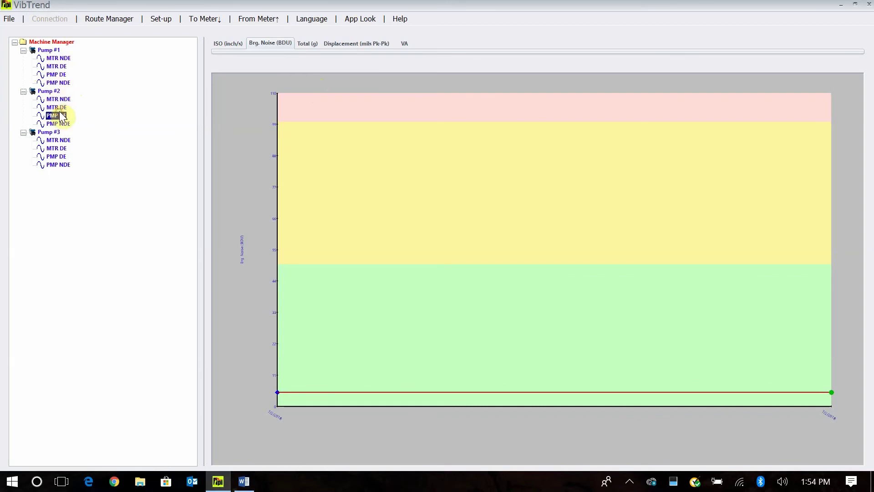
click(227, 43)
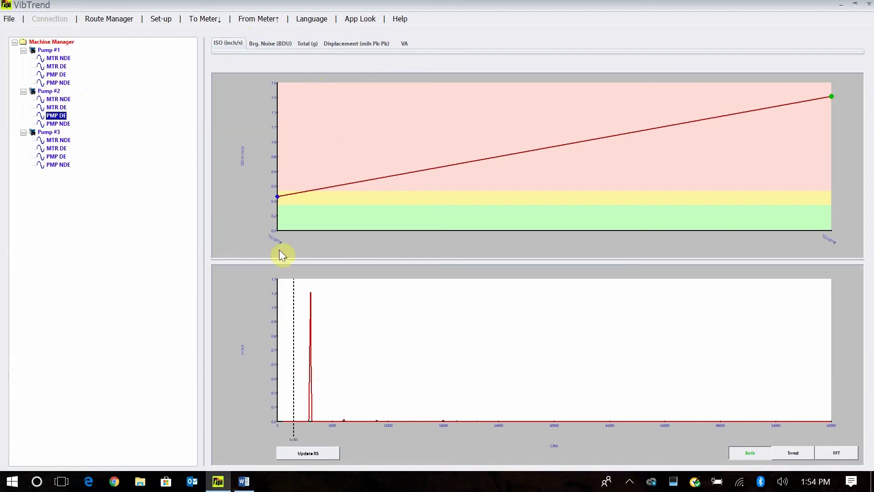
click(271, 46)
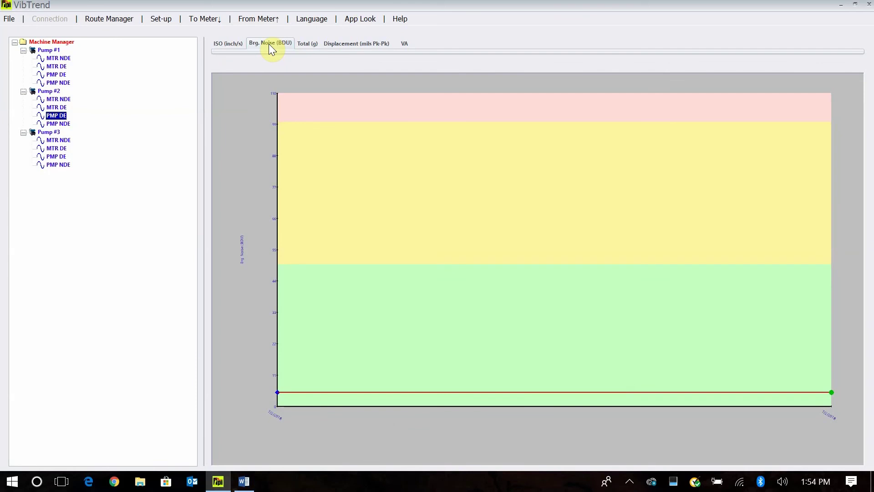
click(225, 45)
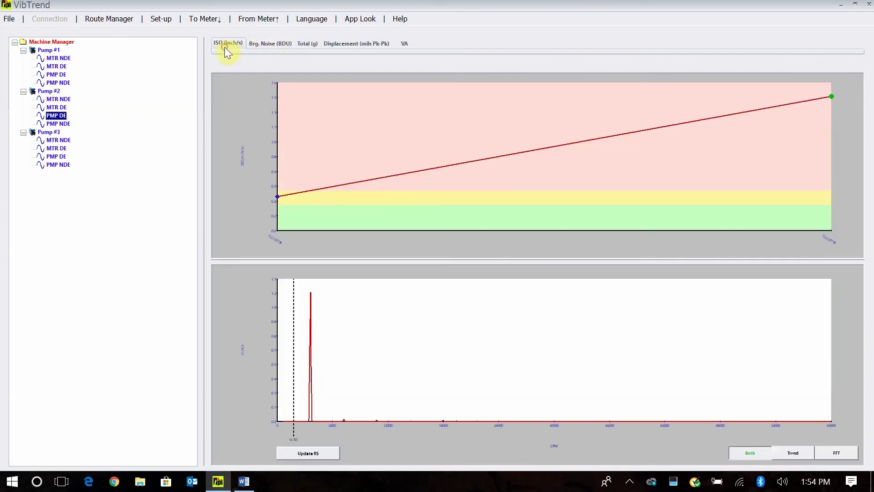
- Look over the available interface languages and help resources, then display the ISO trend of Pump #1's PMP NDE point
click(316, 19)
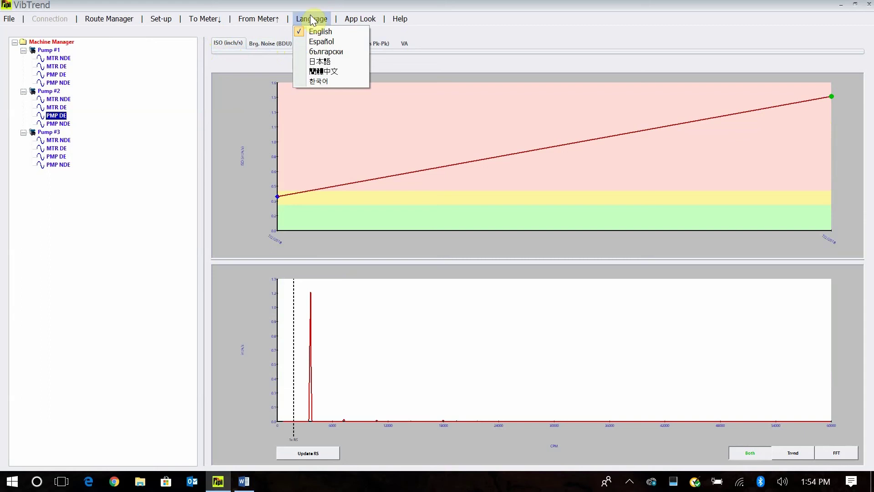
click(312, 18)
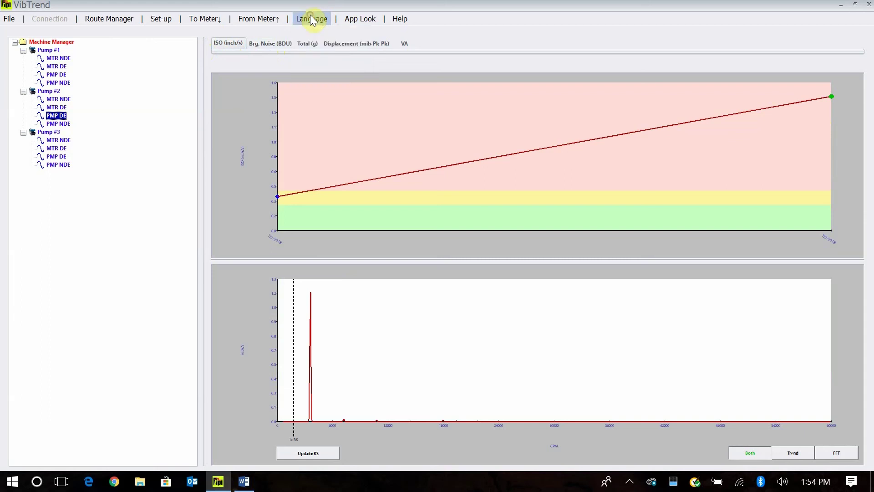
click(400, 21)
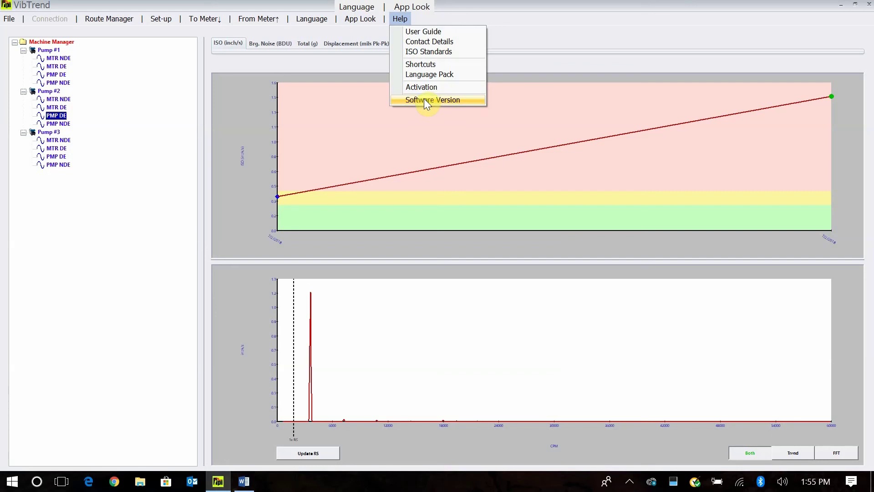
click(162, 84)
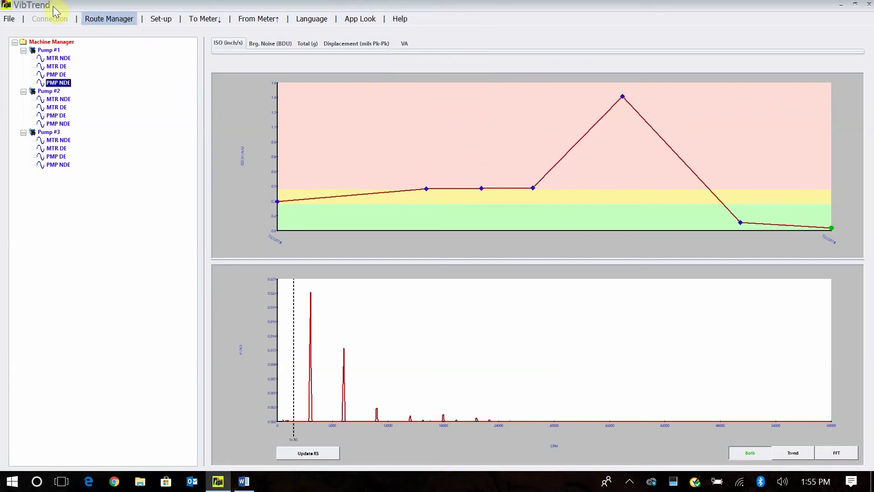
- Look over the data backup and restore options and the machines listed for Pump Route in Route Manager
click(9, 20)
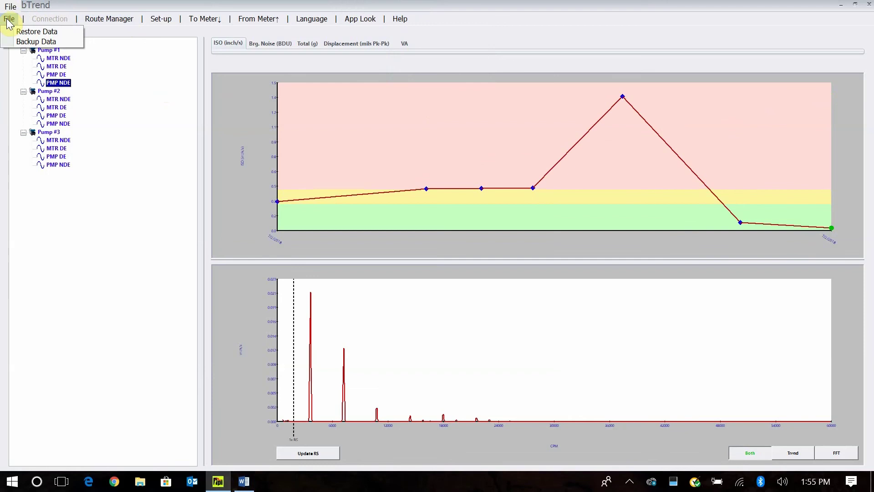
click(8, 20)
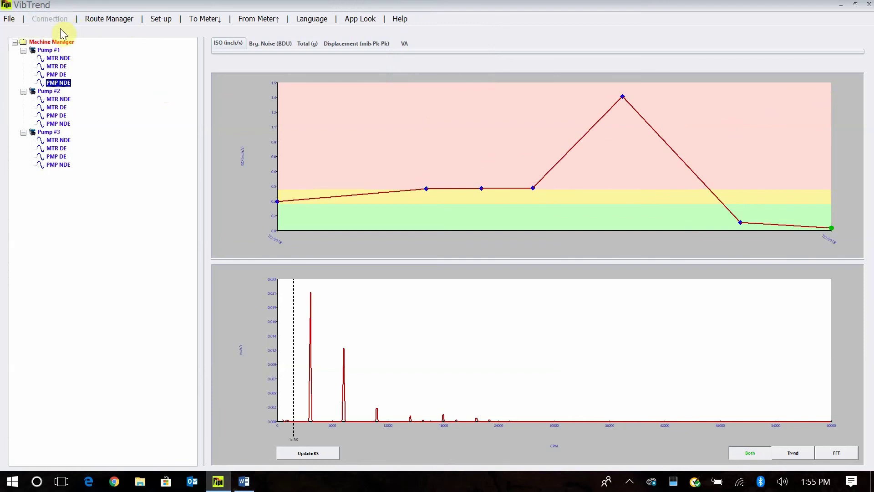
click(116, 20)
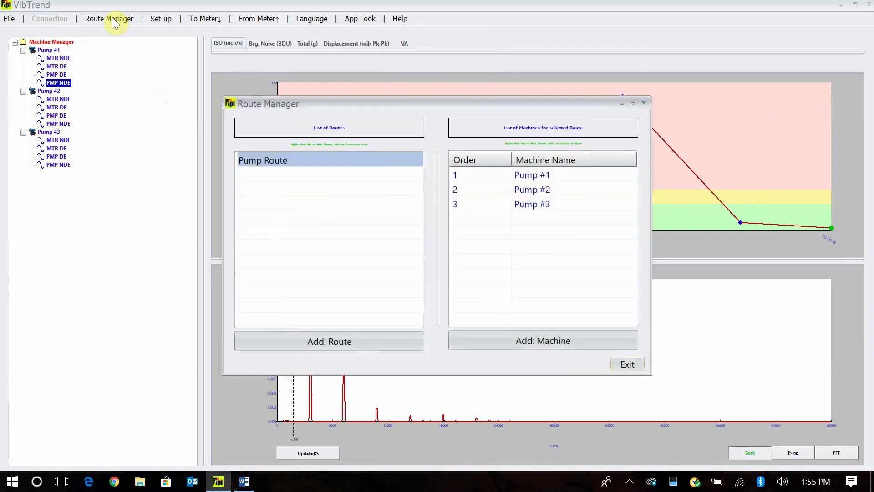
click(643, 103)
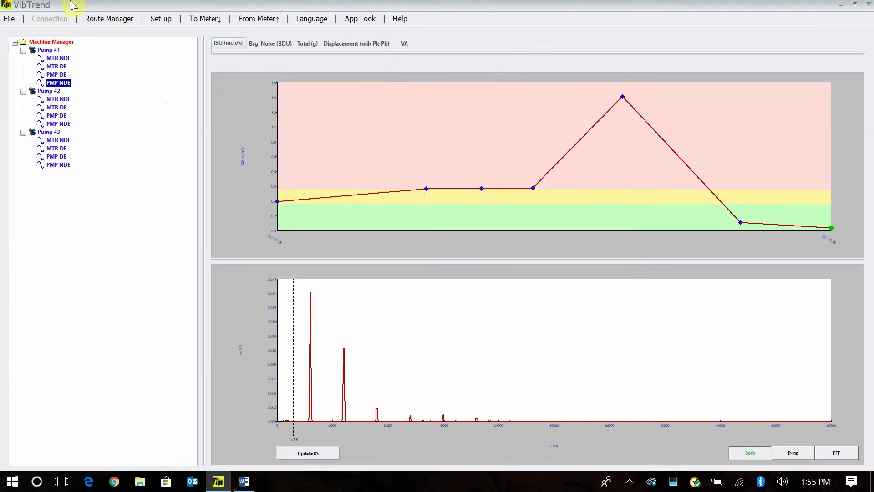